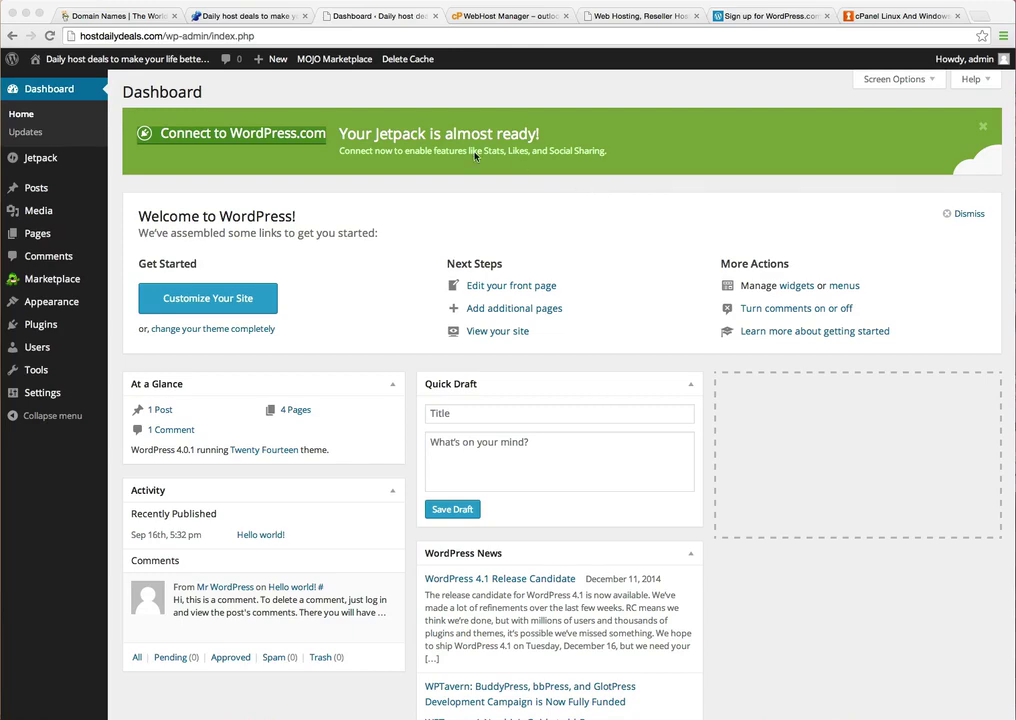
- View the live site's Products, Services and Home pages through its navigation
{"action": "left_click", "coordinate": [191, 15]}
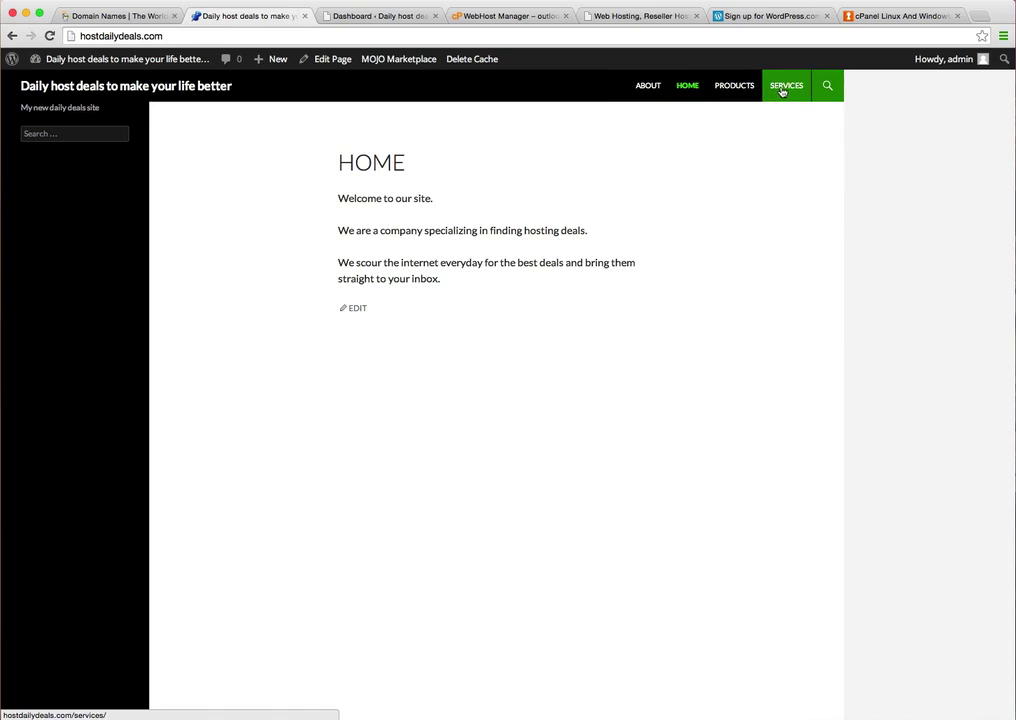
{"action": "left_click", "coordinate": [740, 87]}
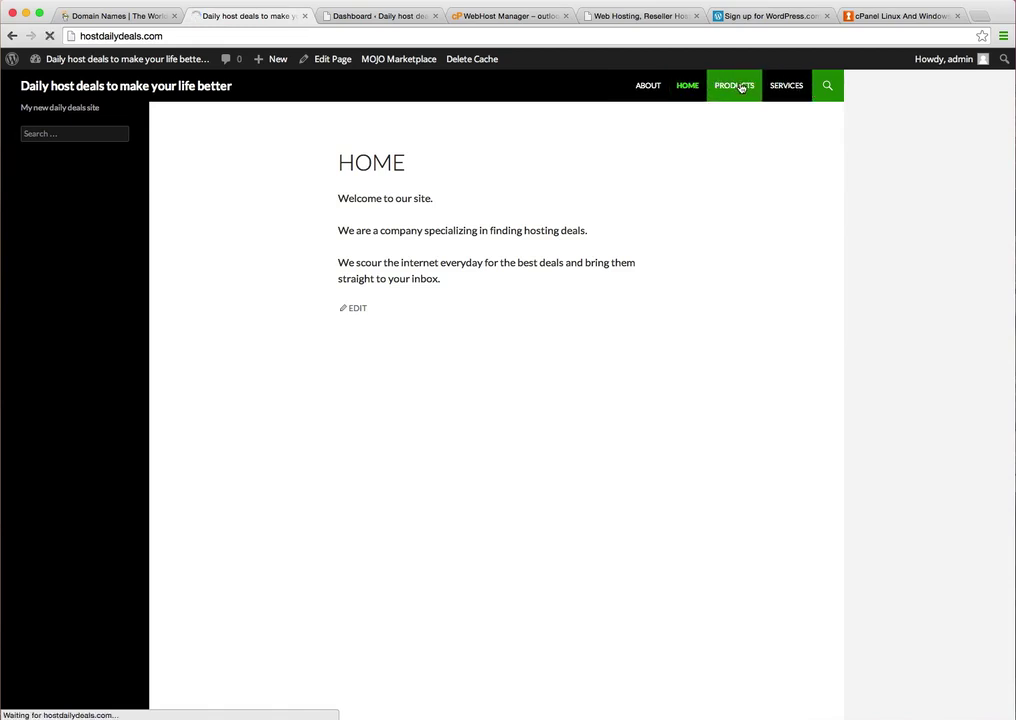
{"action": "left_click", "coordinate": [779, 86]}
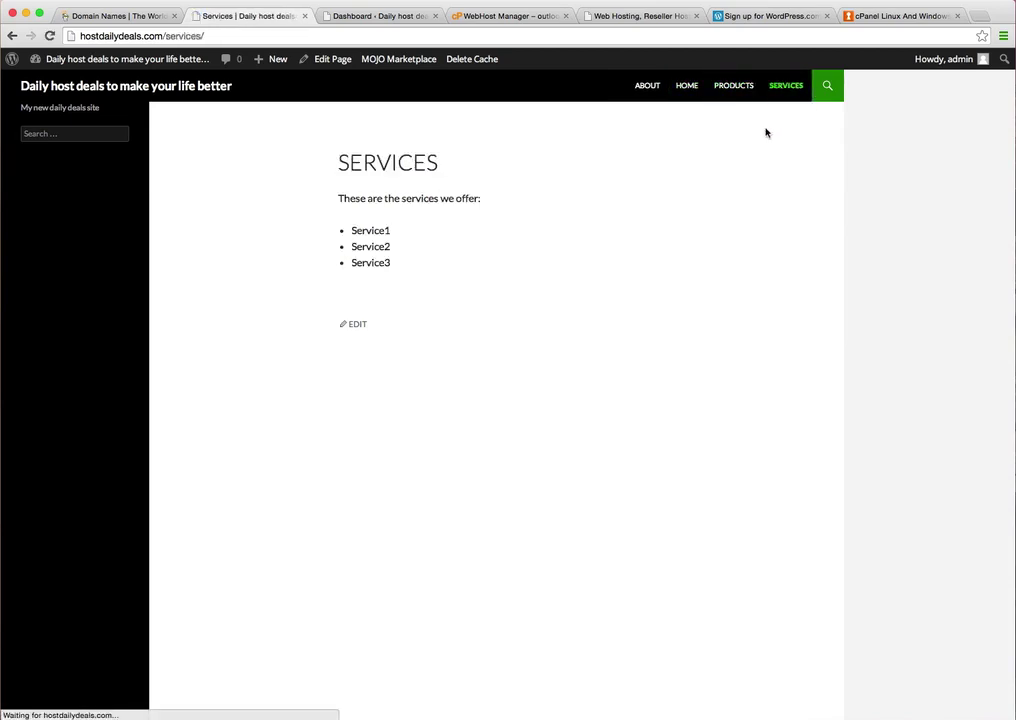
{"action": "left_click", "coordinate": [684, 88]}
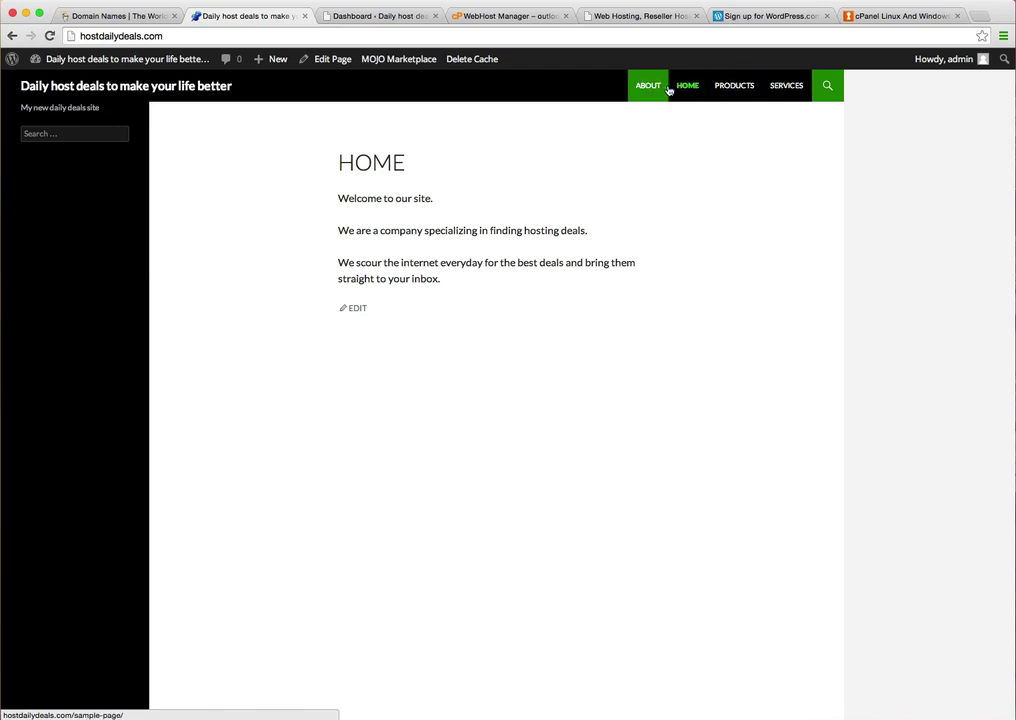
- Add a new page in the site's admin area and title it "Physical Products"
{"action": "left_click", "coordinate": [367, 17]}
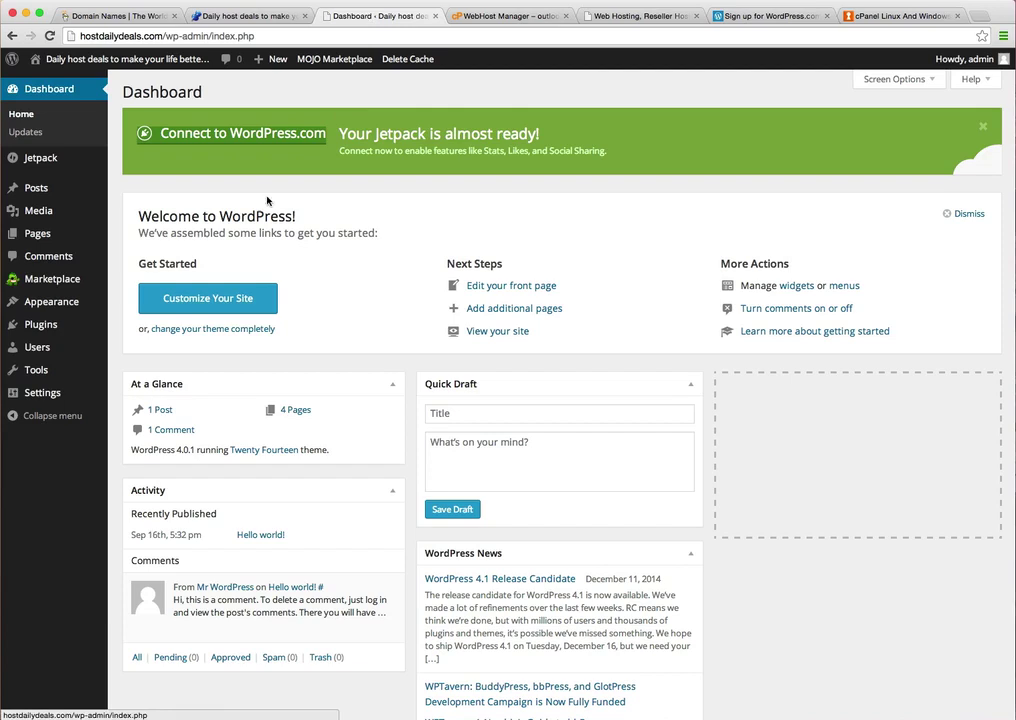
{"action": "mouse_move", "coordinate": [37, 234]}
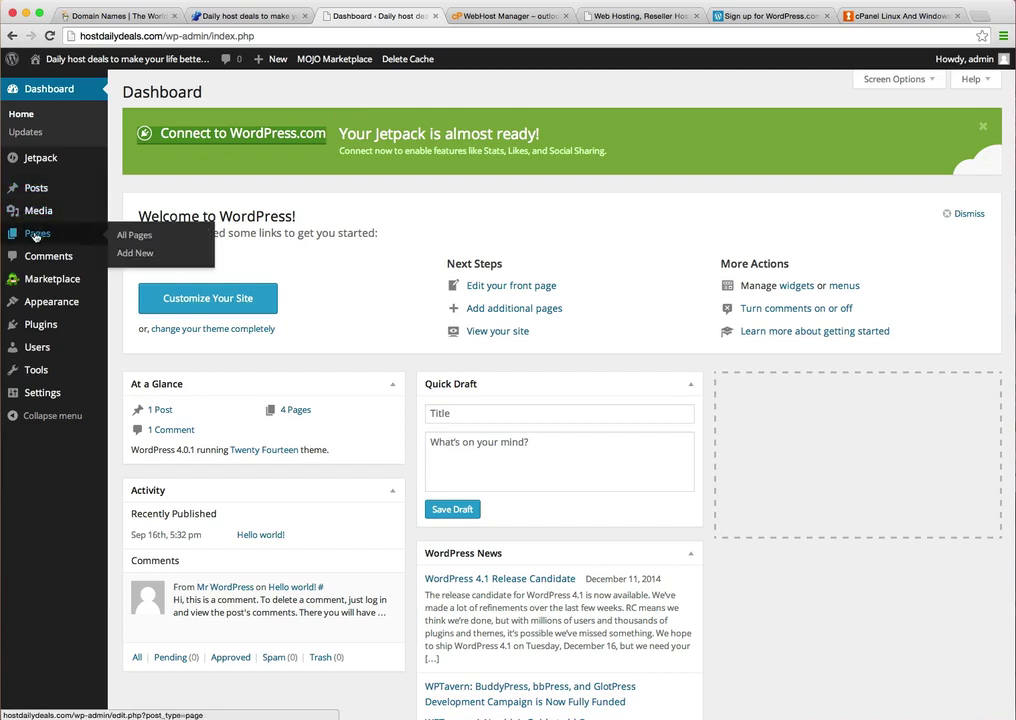
{"action": "left_click", "coordinate": [138, 236]}
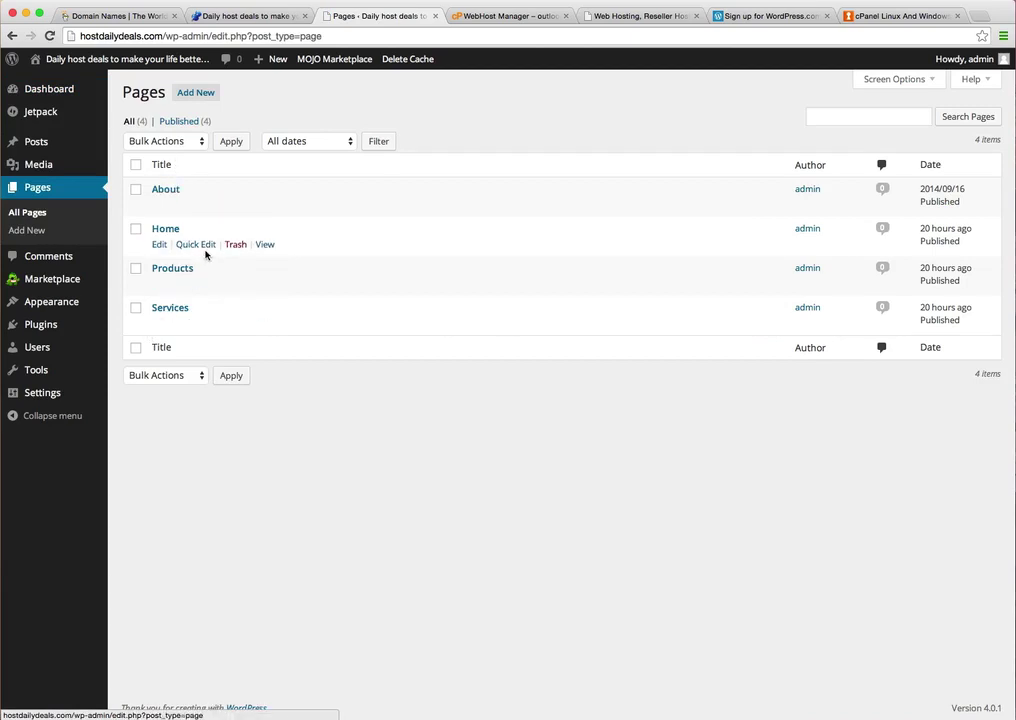
{"action": "left_click", "coordinate": [189, 94]}
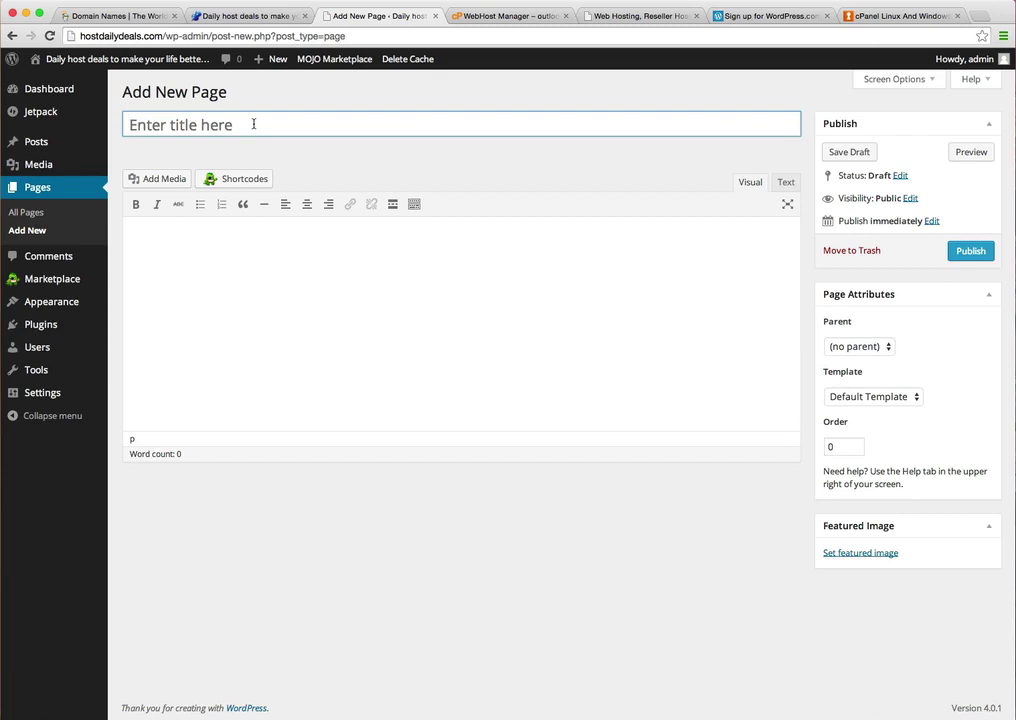
{"action": "type", "text": "Phy"}
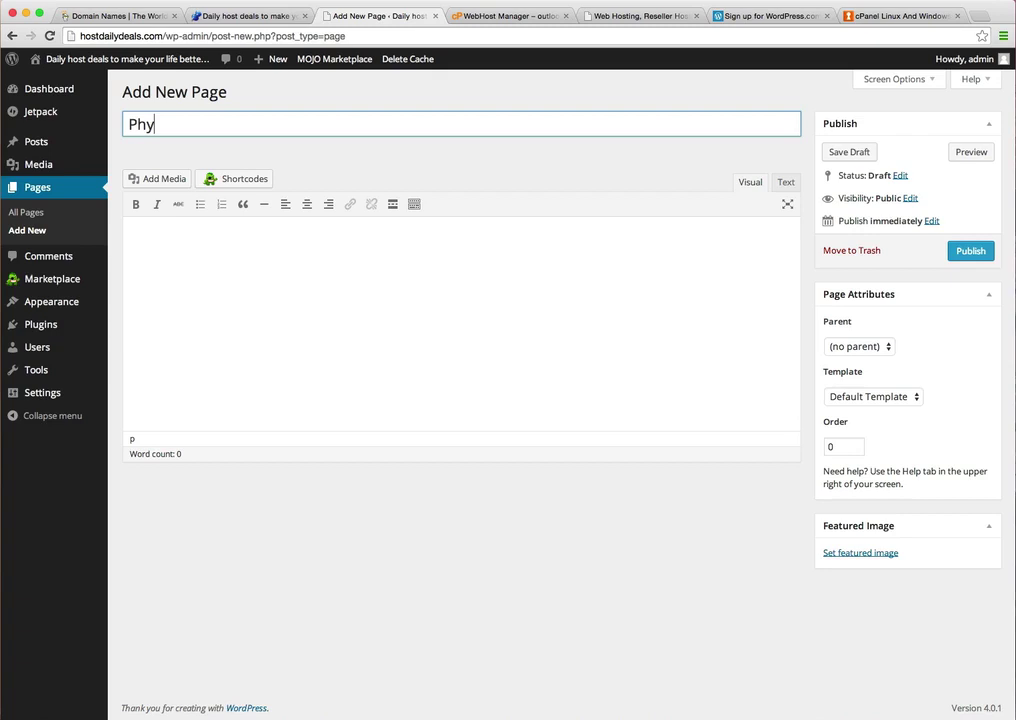
{"action": "type", "text": "sical Productd"}
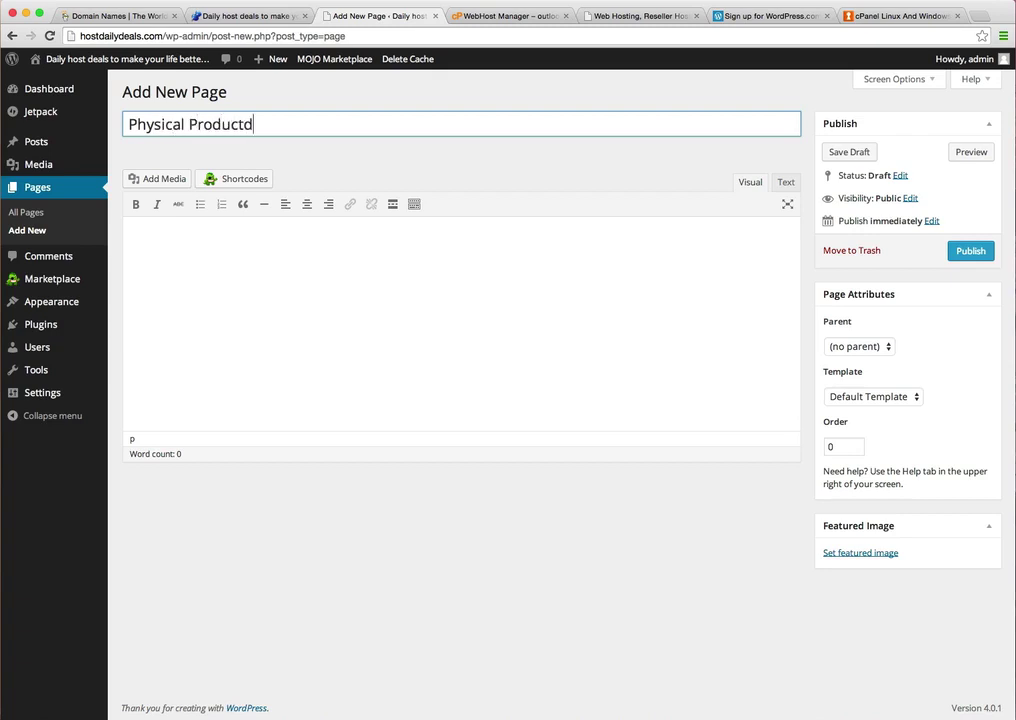
{"action": "key", "text": "BackSpace"}
{"action": "type", "text": "s"}
- Write "These are the physical products we sell....." as the page content, with "blah blah" a couple of lines below
{"action": "key", "text": "Tab"}
{"action": "type", "text": "These are the oh"}
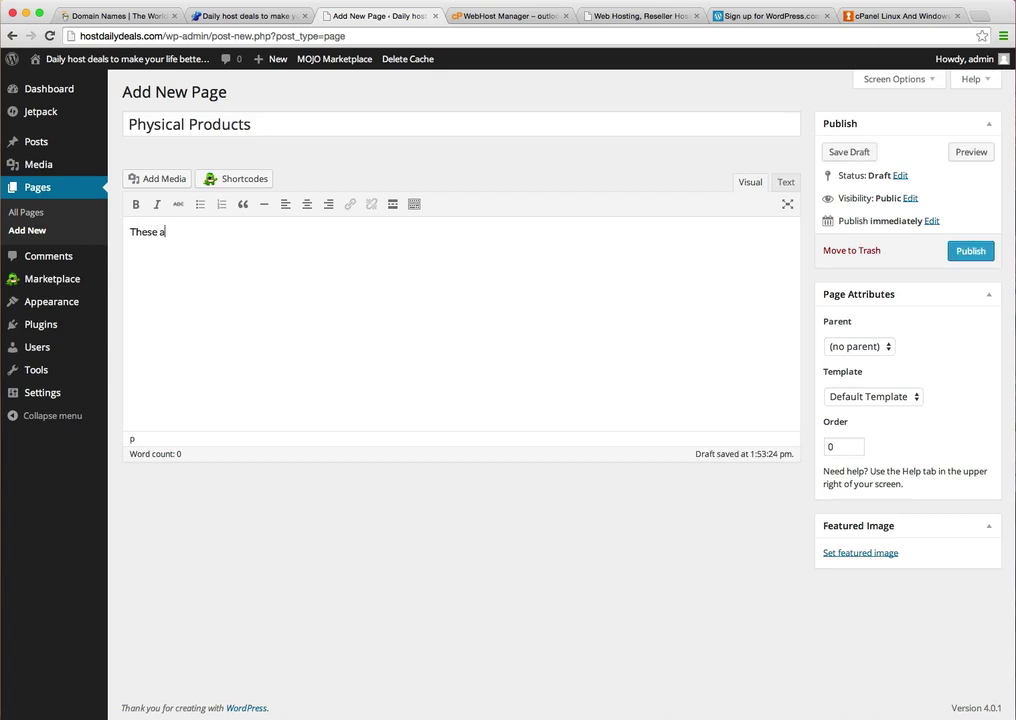
{"action": "key", "text": "BackSpace"}
{"action": "key", "text": "BackSpace"}
{"action": "type", "text": "p"}
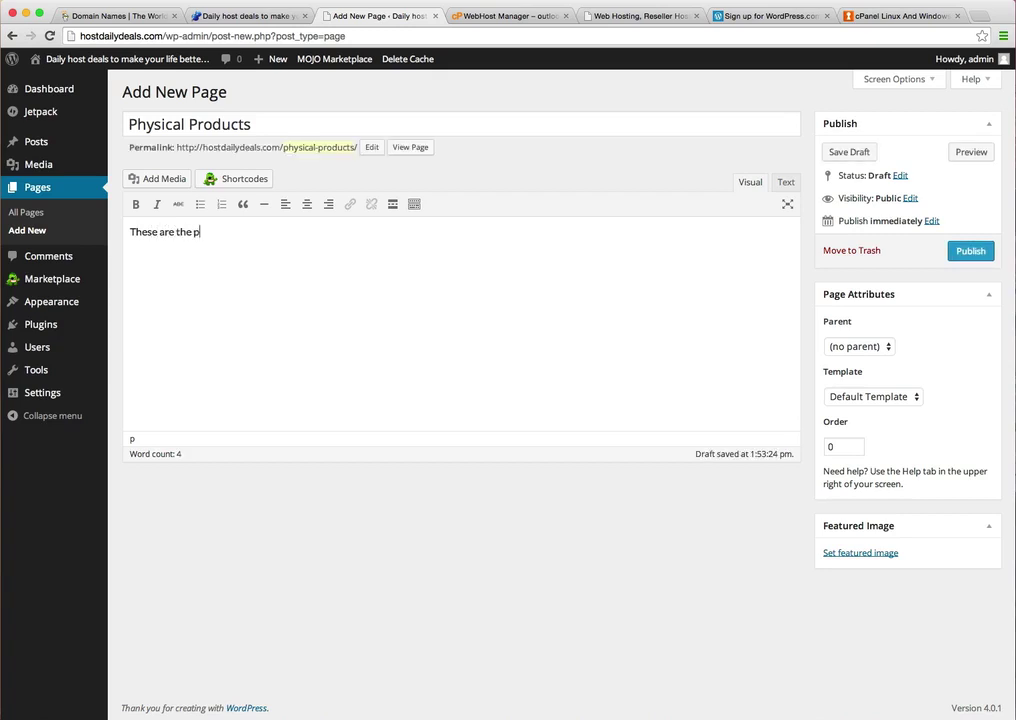
{"action": "type", "text": "hysical products we sell"}
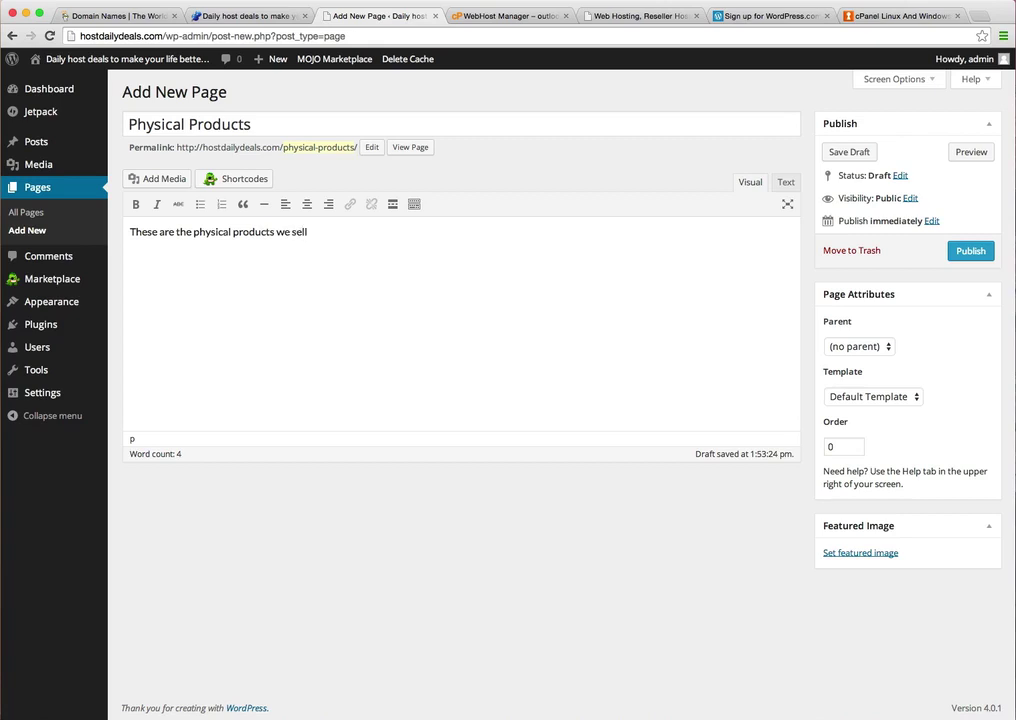
{"action": "type", "text": "...."}
{"action": "key", "text": "Return"}
{"action": "key", "text": "Return"}
{"action": "type", "text": "blah"}
{"action": "key", "text": "BackSpace"}
{"action": "key", "text": "BackSpace"}
{"action": "key", "text": "BackSpace"}
{"action": "type", "text": "lah blah"}
- Make Products the parent of the Physical Products page and publish it
{"action": "left_click", "coordinate": [889, 348]}
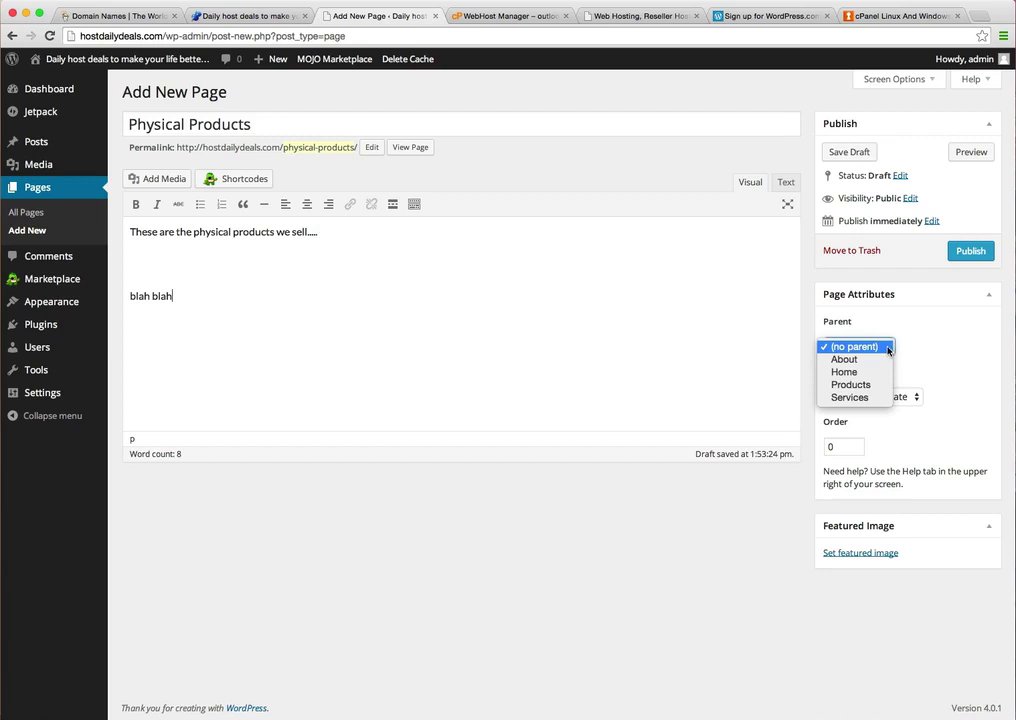
{"action": "left_click", "coordinate": [848, 385]}
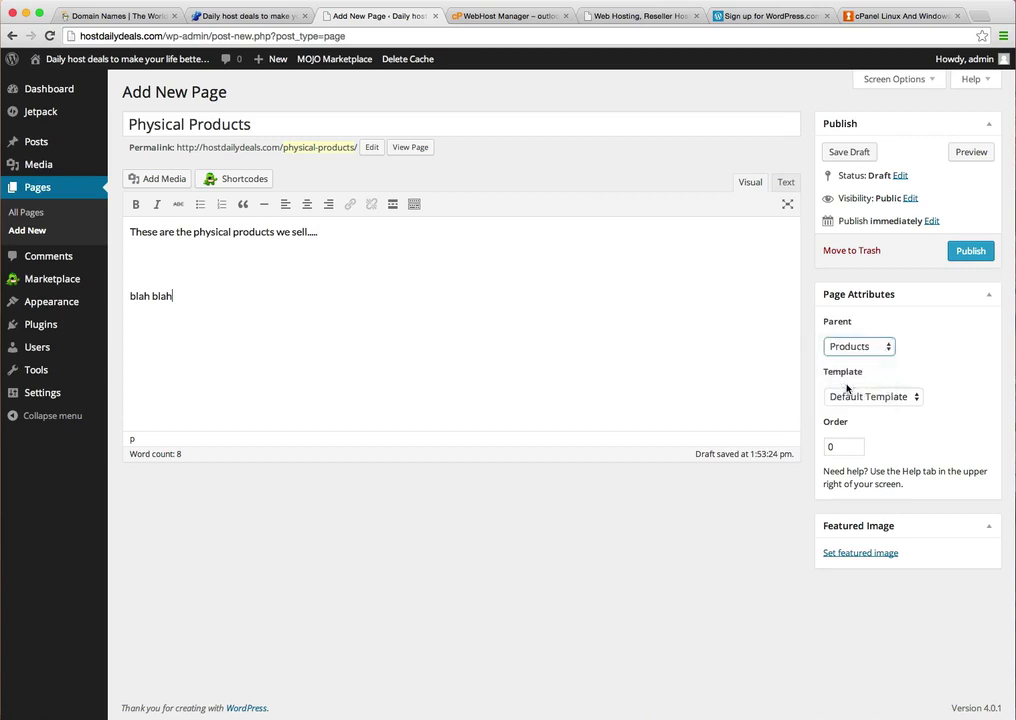
{"action": "left_click", "coordinate": [975, 251]}
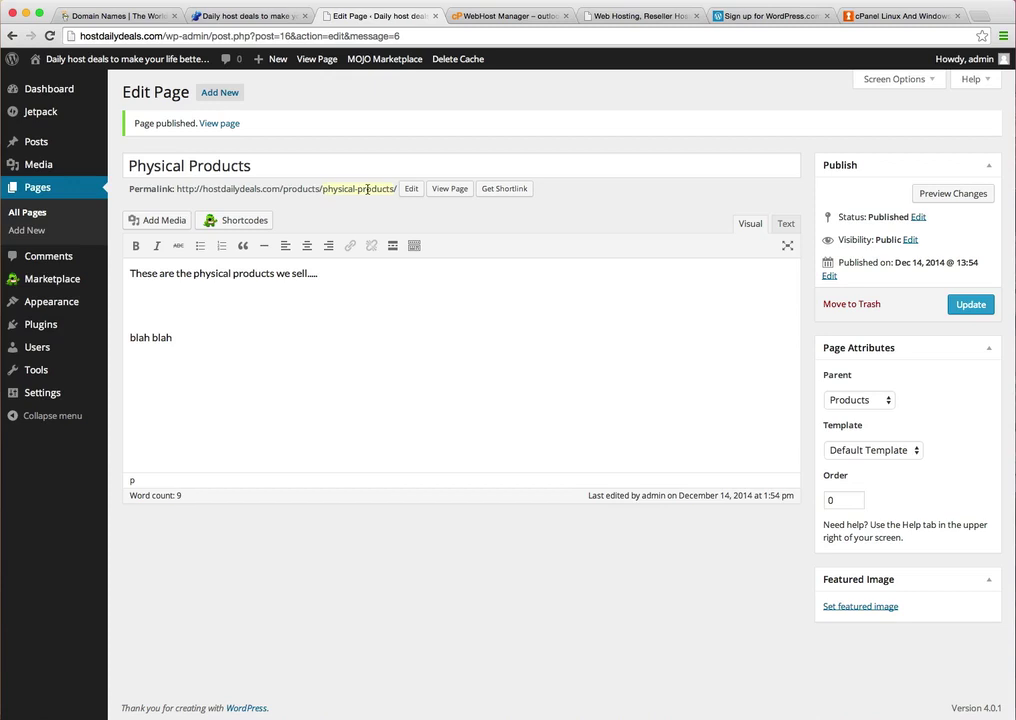
- Review the list of all pages and reload the live site's home page
{"action": "left_click", "coordinate": [31, 213]}
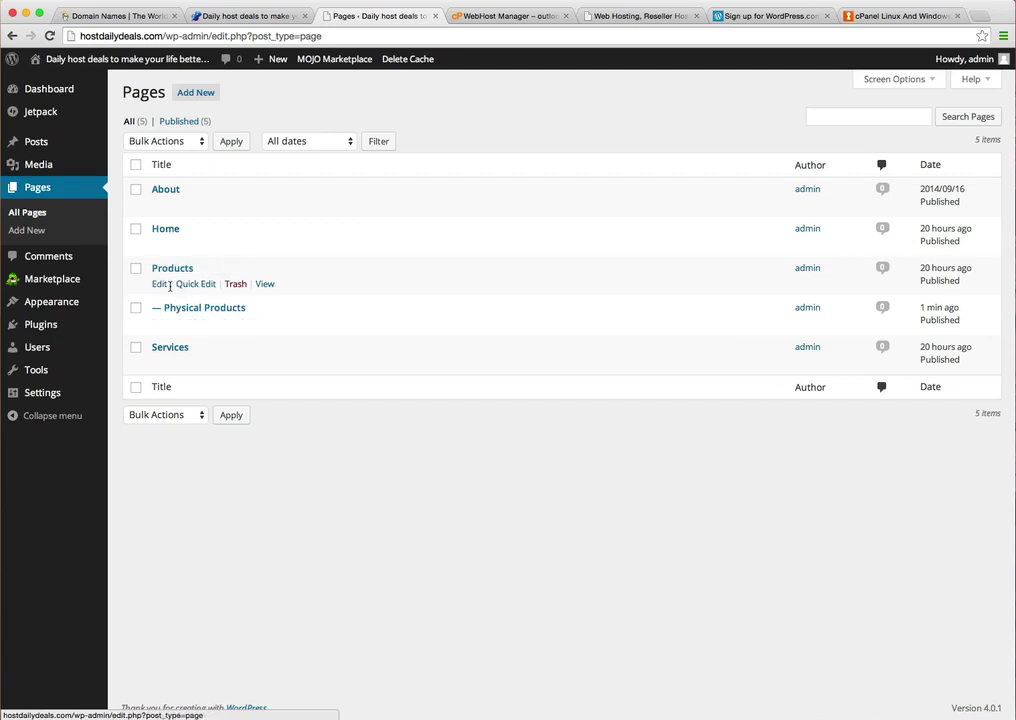
{"action": "left_click", "coordinate": [229, 16]}
{"action": "left_click", "coordinate": [116, 84]}
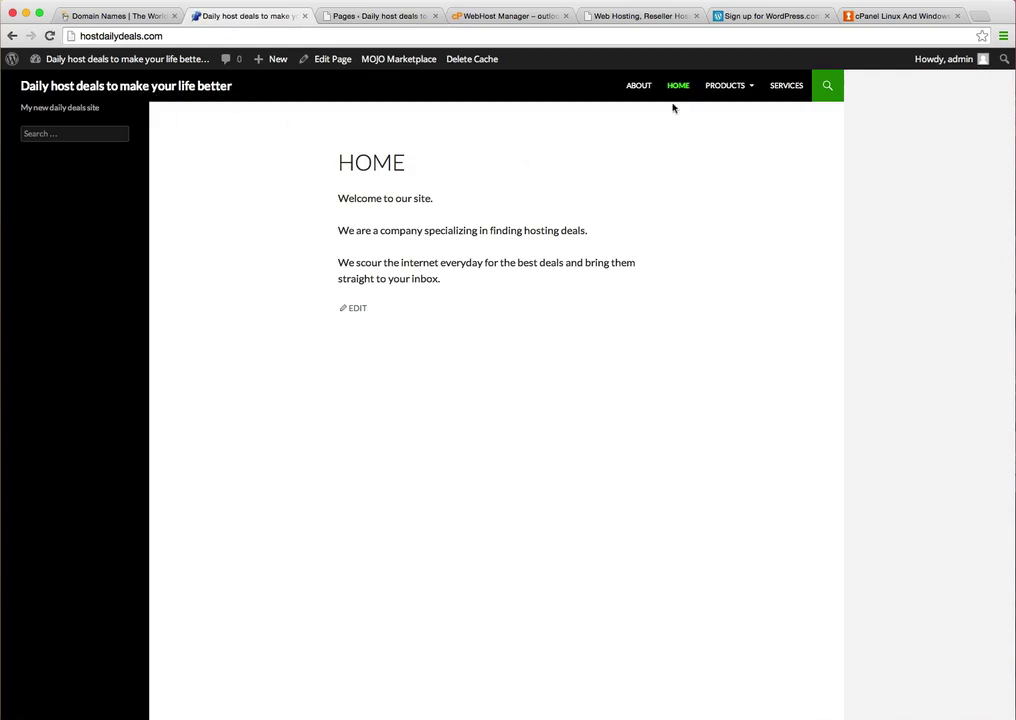
- Examine the live site's Products page and its Physical Products subpage through the site navigation
{"action": "mouse_move", "coordinate": [719, 92]}
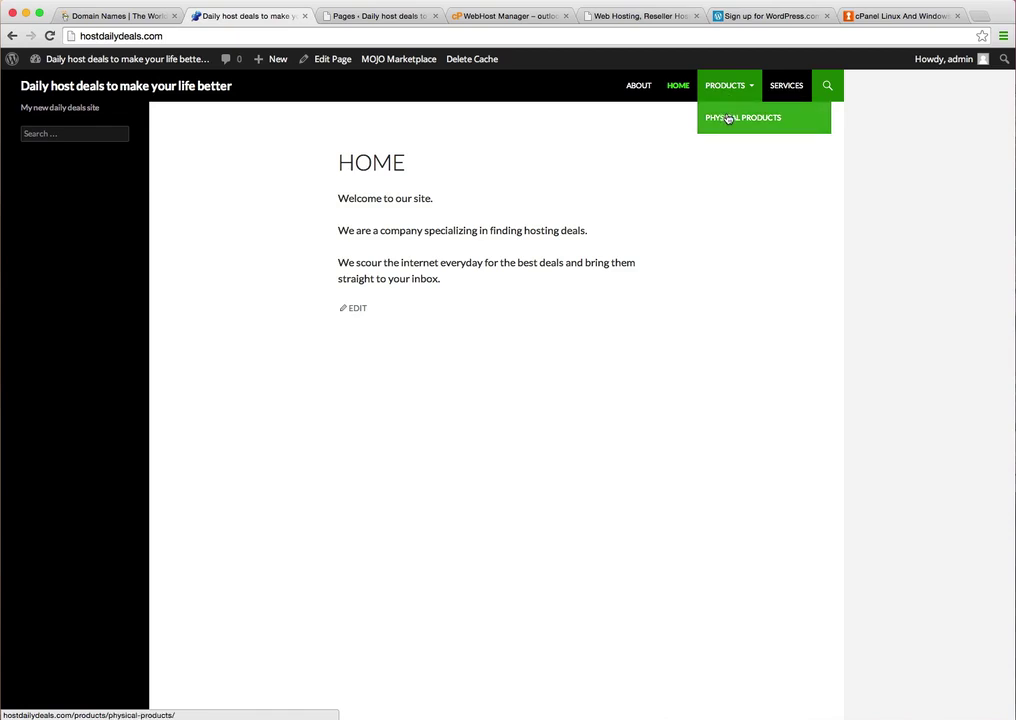
{"action": "left_click", "coordinate": [733, 87]}
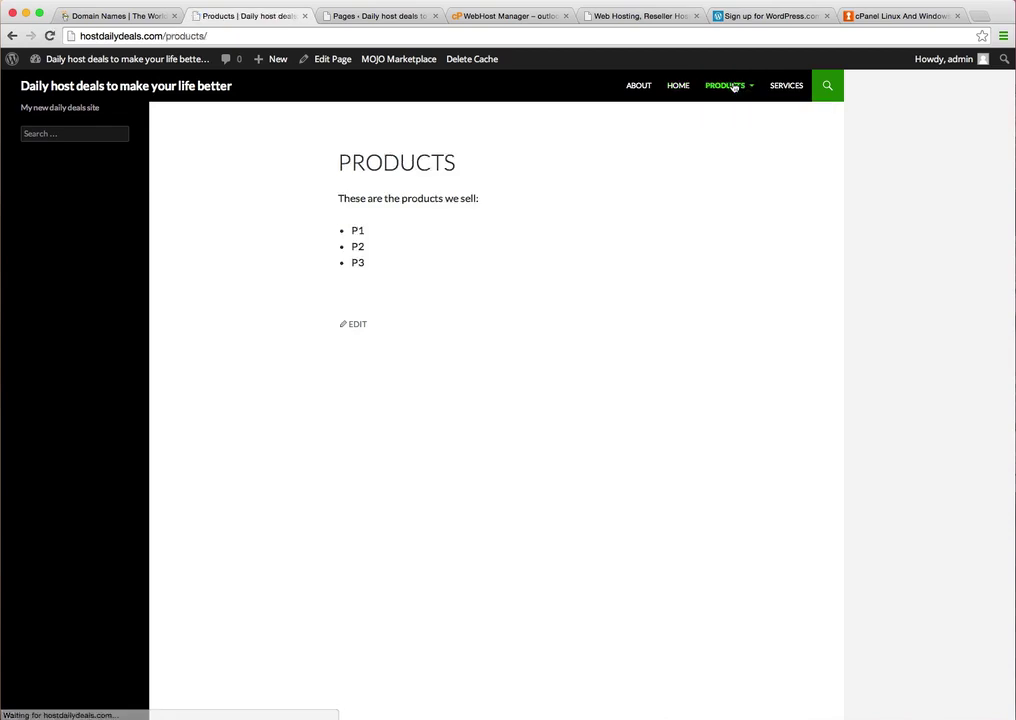
{"action": "left_click_drag", "start_coordinate": [369, 223], "coordinate": [367, 262]}
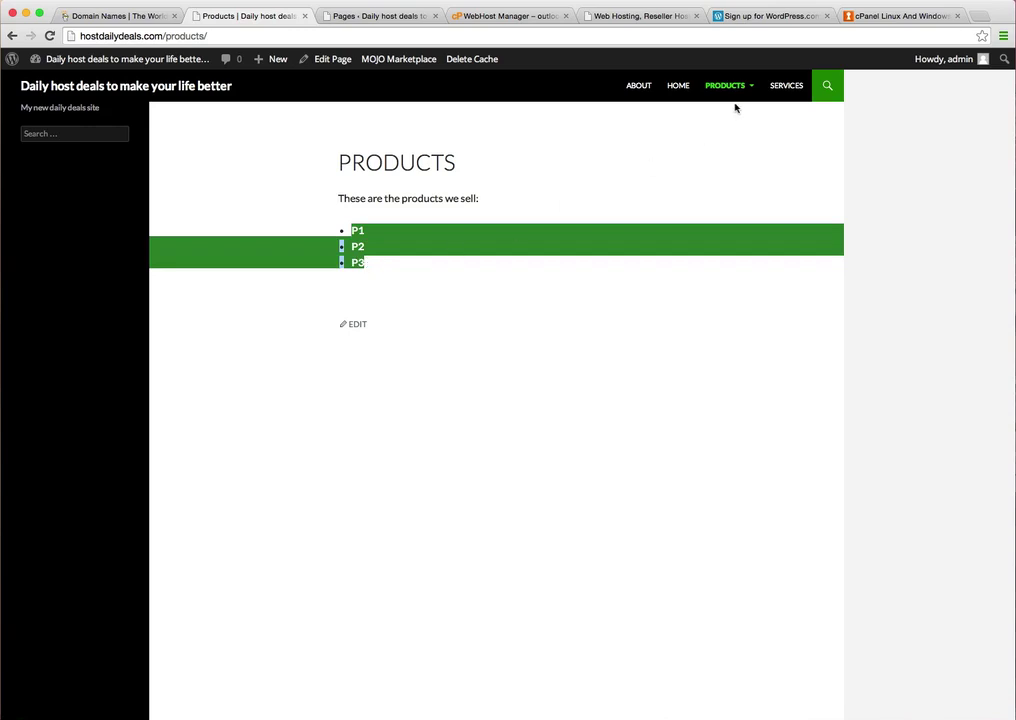
{"action": "mouse_move", "coordinate": [733, 92]}
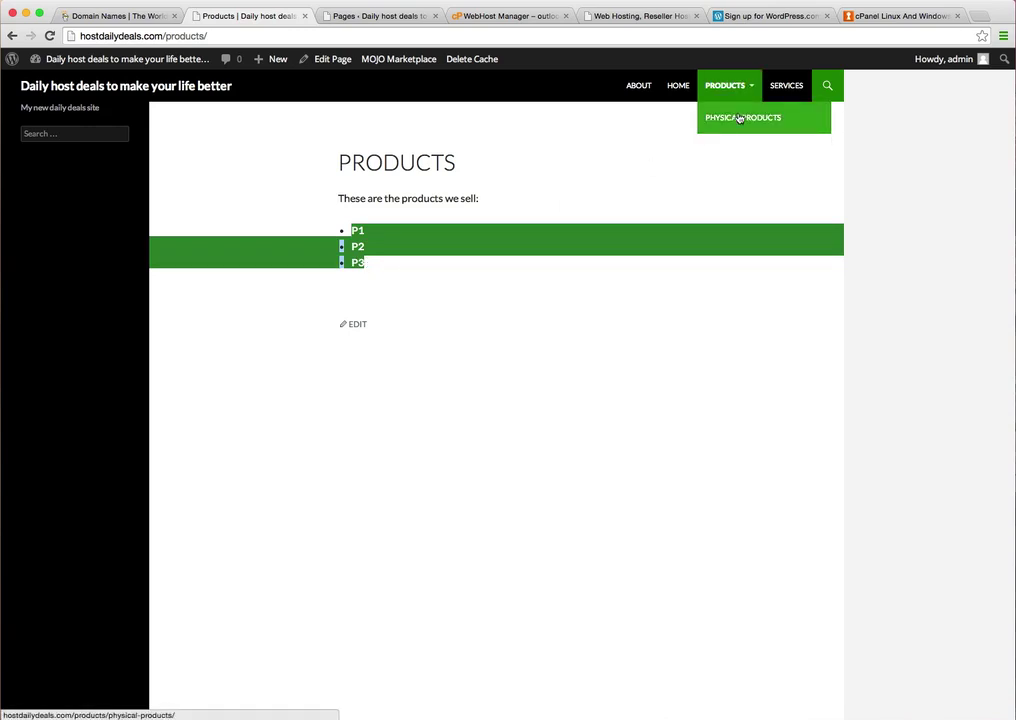
{"action": "left_click", "coordinate": [739, 118]}
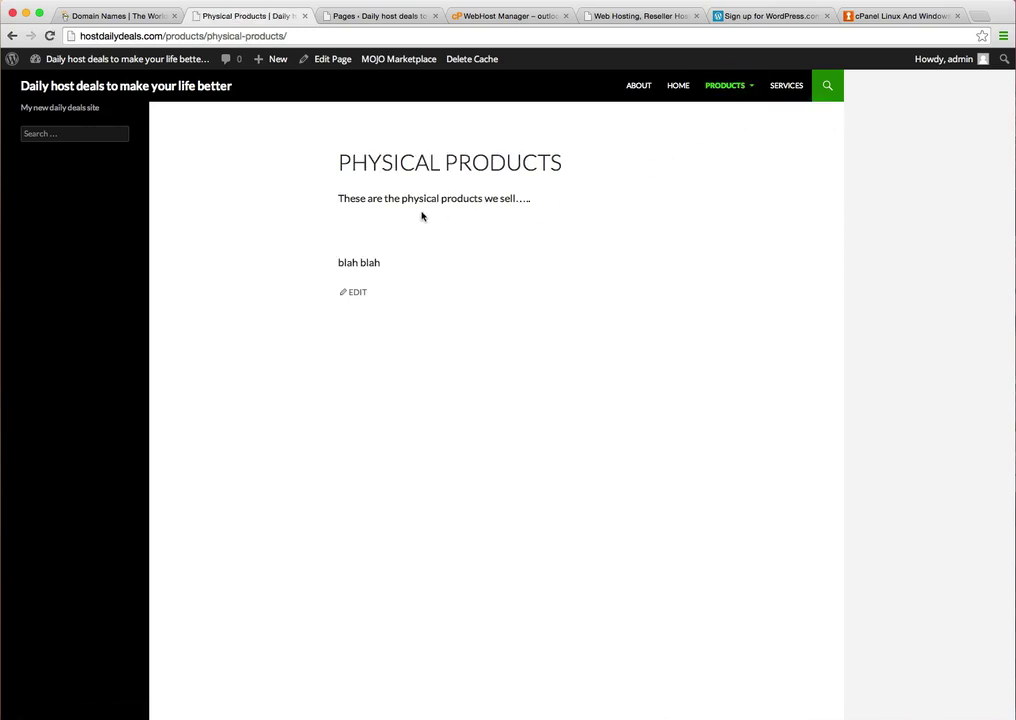
{"action": "left_click_drag", "start_coordinate": [358, 198], "coordinate": [422, 263]}
{"action": "left_click", "coordinate": [422, 263]}
{"action": "mouse_move", "coordinate": [741, 86]}
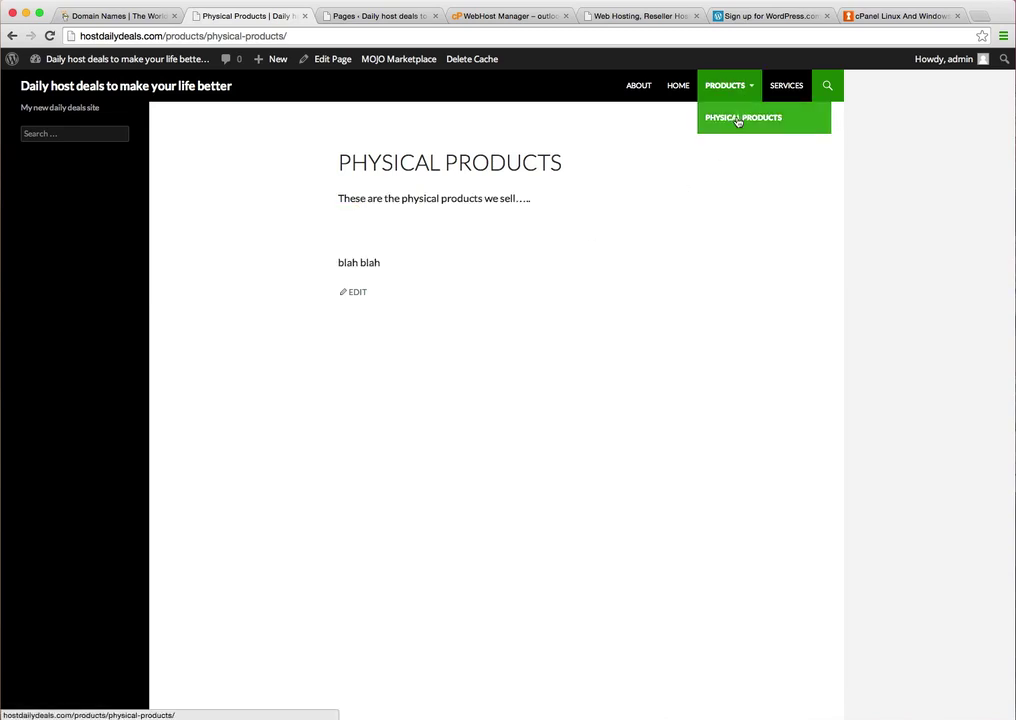
- Return to the page list and add another new page titled "Virtual products"
{"action": "left_click", "coordinate": [370, 17]}
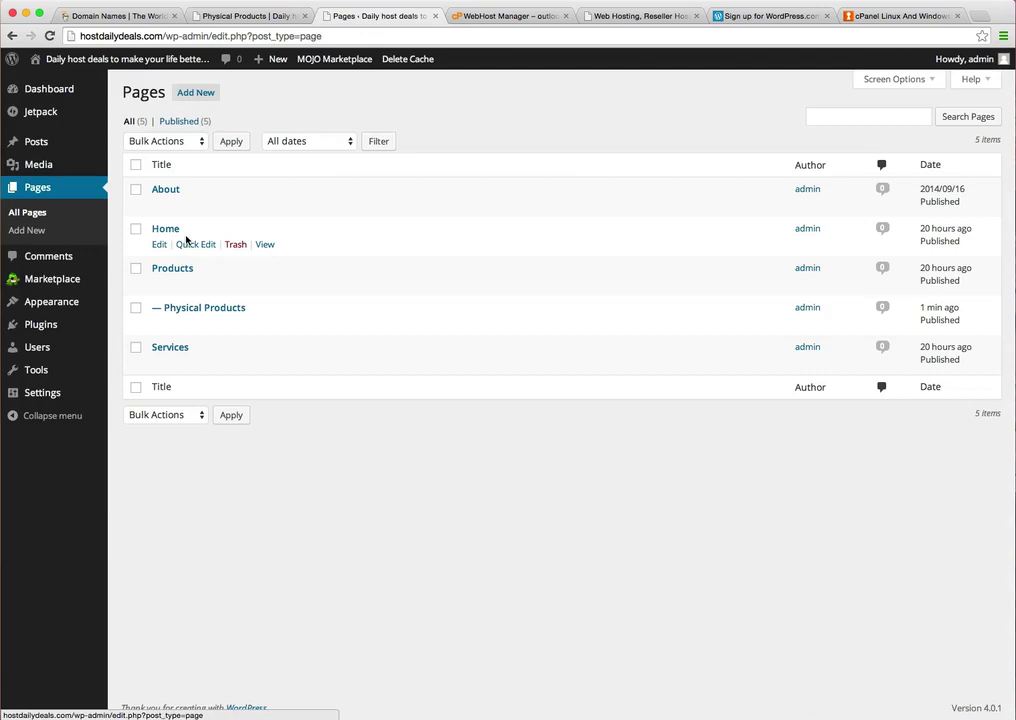
{"action": "left_click", "coordinate": [193, 96]}
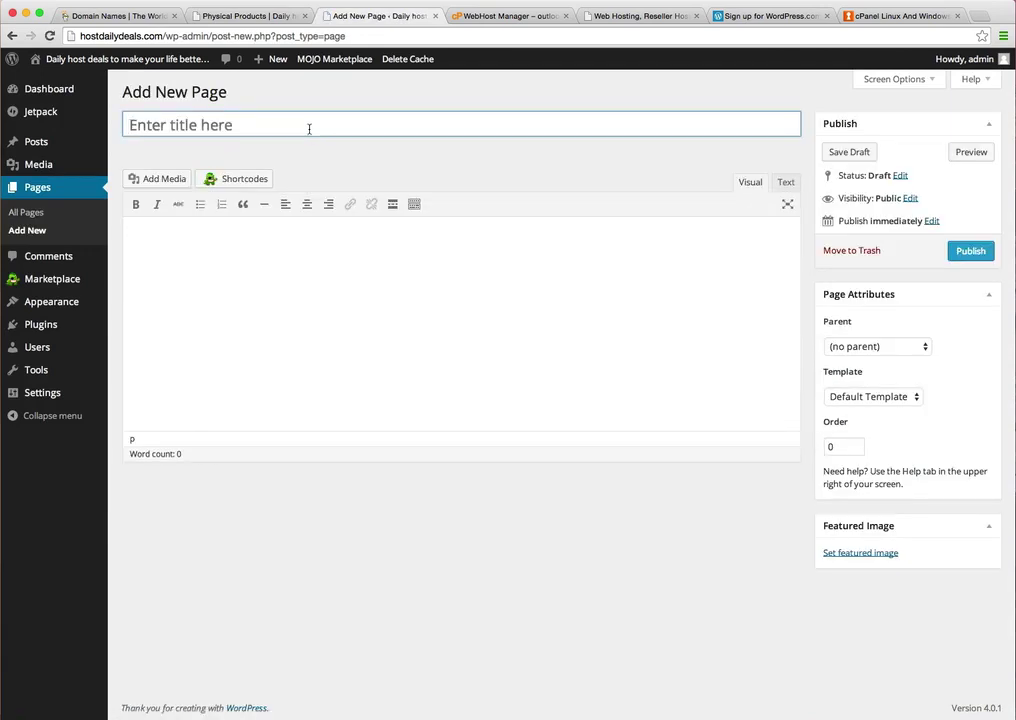
{"action": "type", "text": "Virtualk"}
{"action": "key", "text": "BackSpace"}
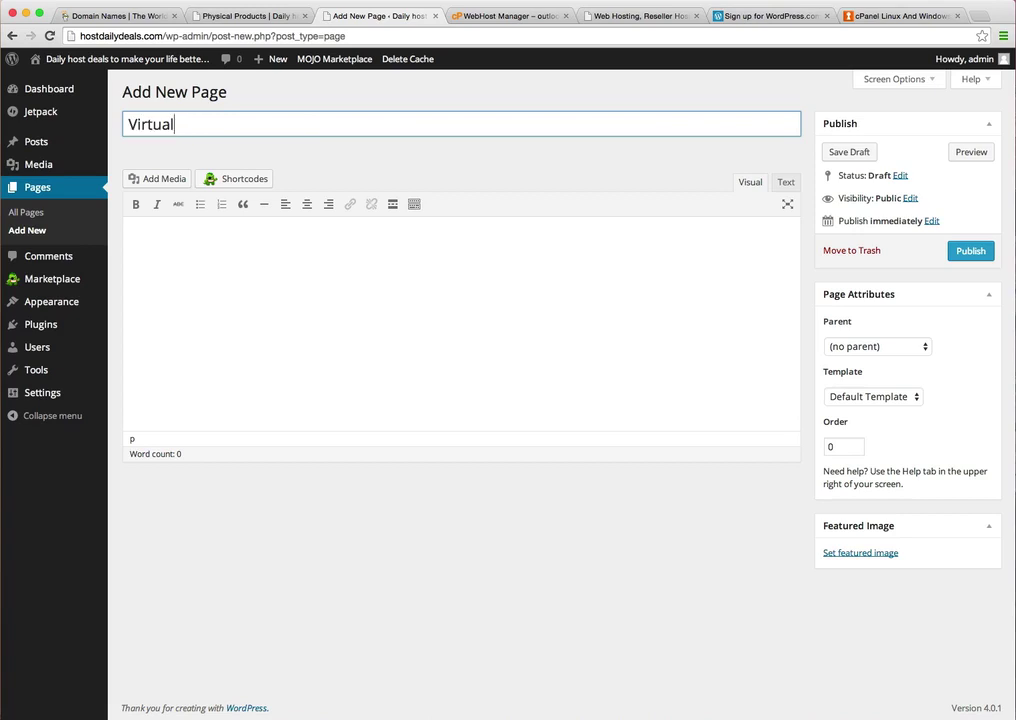
{"action": "type", "text": "productds"}
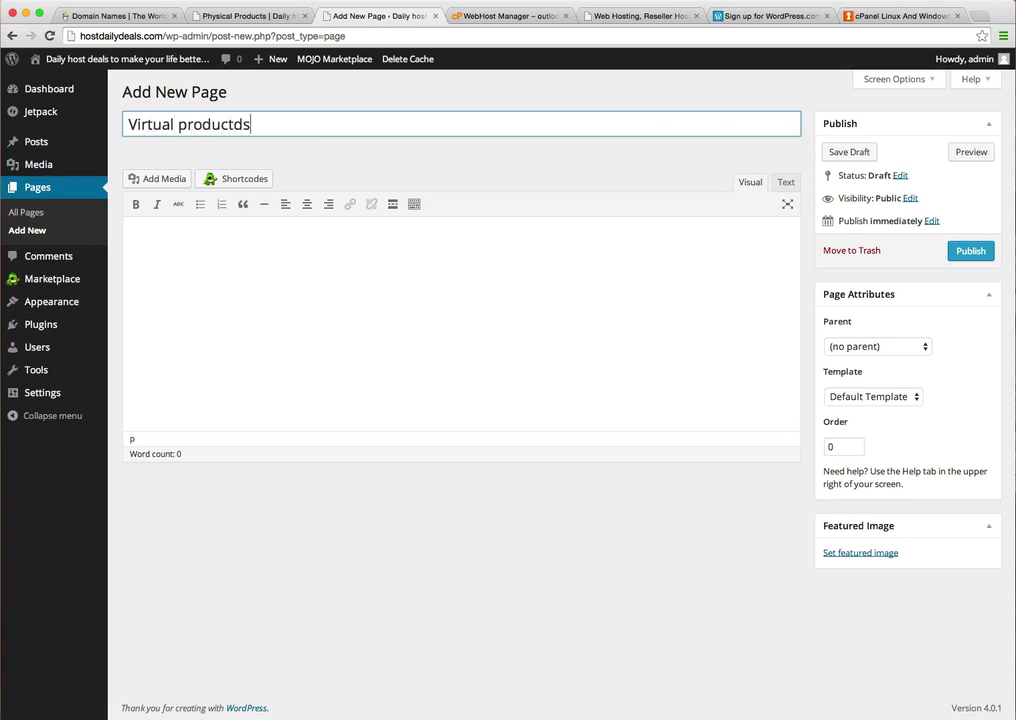
{"action": "key", "text": "BackSpace"}
{"action": "key", "text": "BackSpace"}
{"action": "type", "text": "s"}
- Write "These are our virtual products...." as the page content, followed by blank lines
{"action": "key", "text": "Tab"}
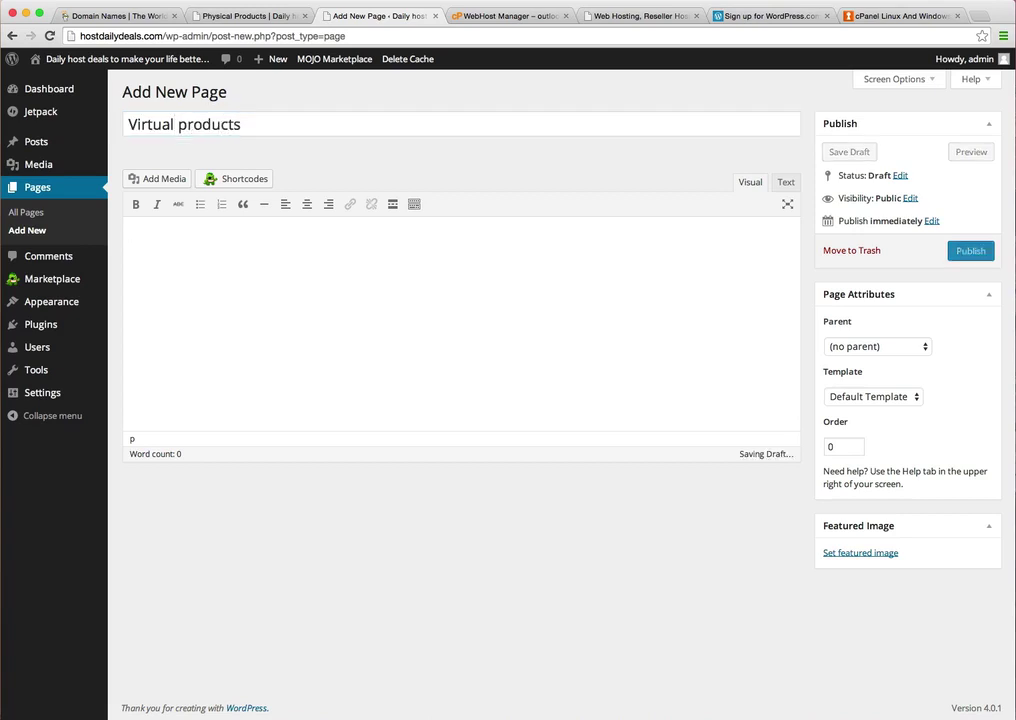
{"action": "type", "text": "These are our ciru"}
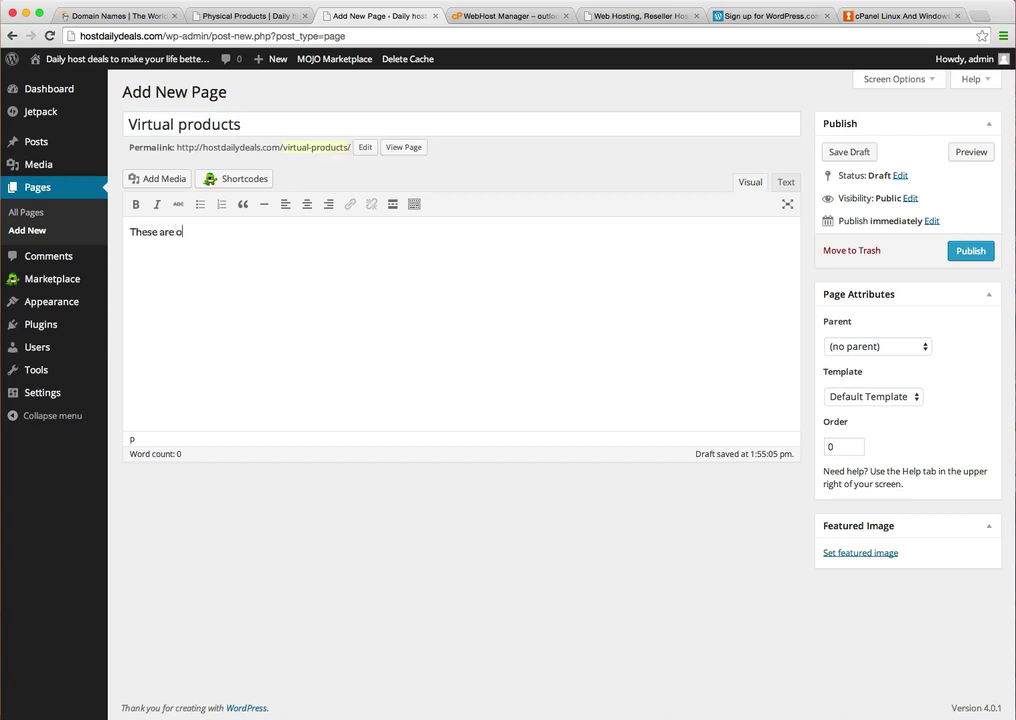
{"action": "key", "text": "BackSpace"}
{"action": "key", "text": "BackSpace"}
{"action": "key", "text": "BackSpace"}
{"action": "key", "text": "BackSpace"}
{"action": "type", "text": "virtual products."}
{"action": "key", "text": "Return"}
{"action": "key", "text": "Return"}
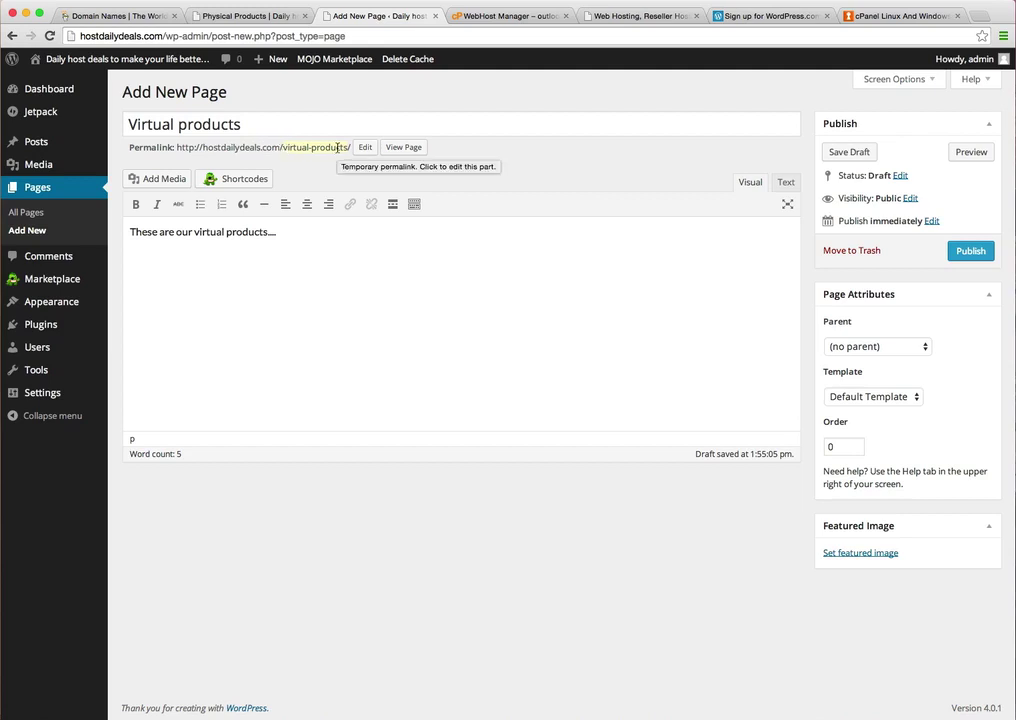
- Make Products the parent of the Virtual products page, publish it and select its permalink
{"action": "left_click", "coordinate": [884, 347]}
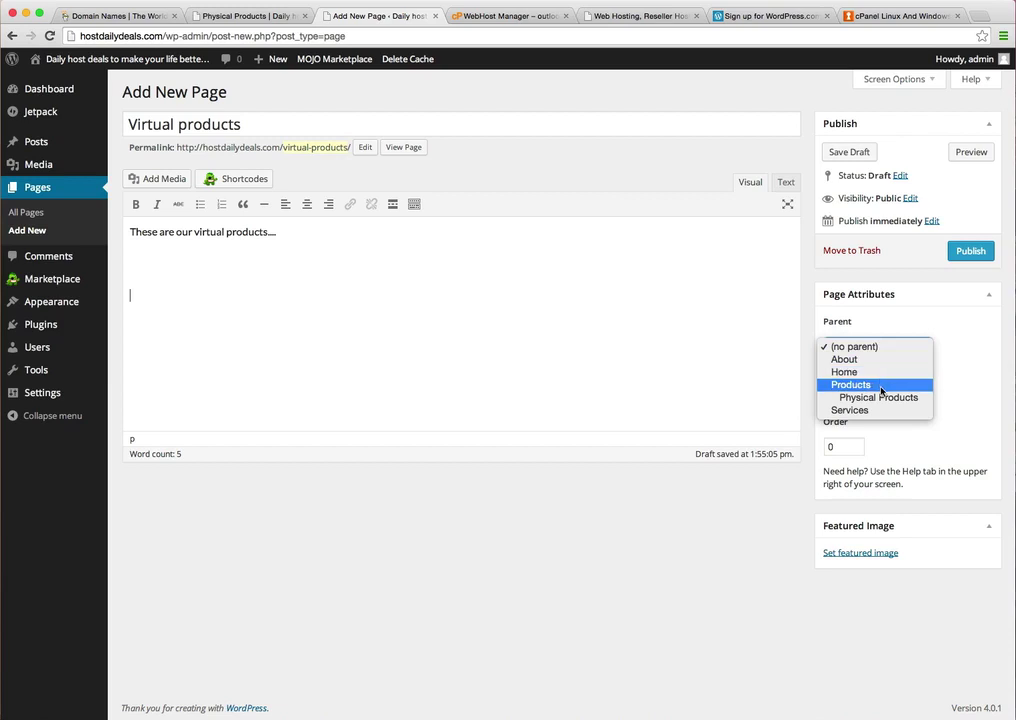
{"action": "left_click", "coordinate": [881, 390]}
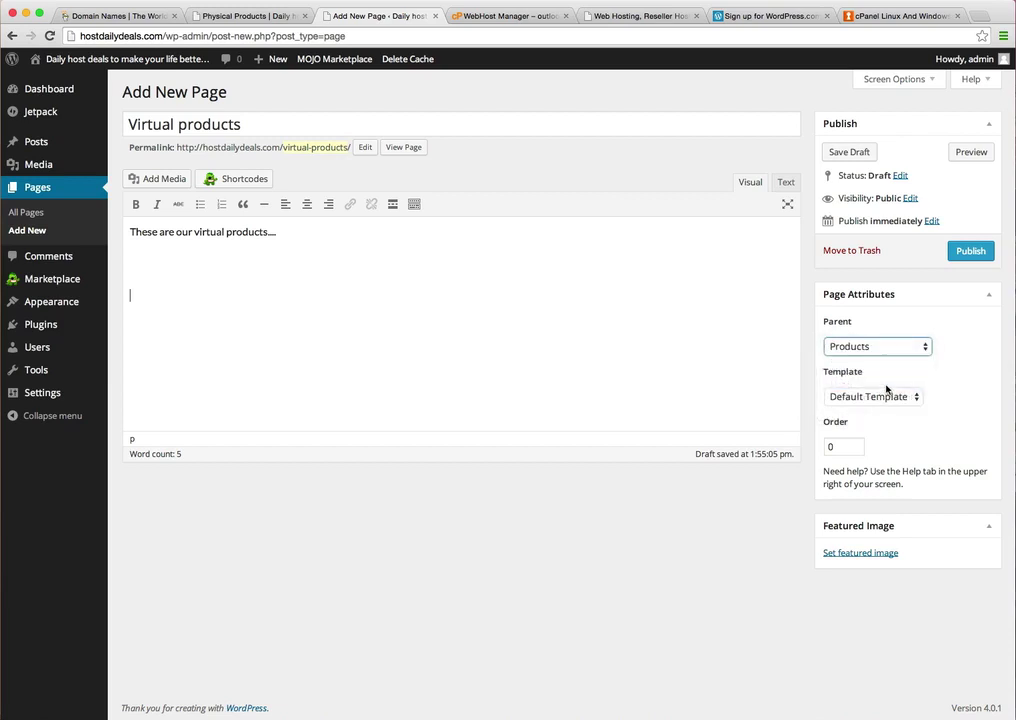
{"action": "left_click", "coordinate": [967, 253]}
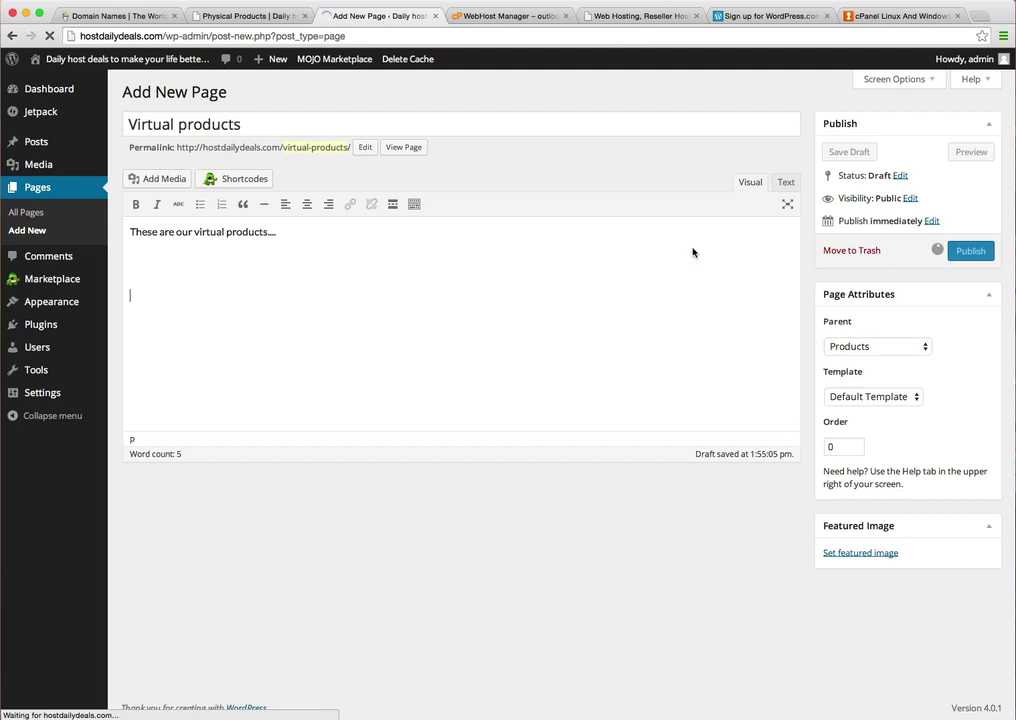
{"action": "left_click", "coordinate": [283, 189]}
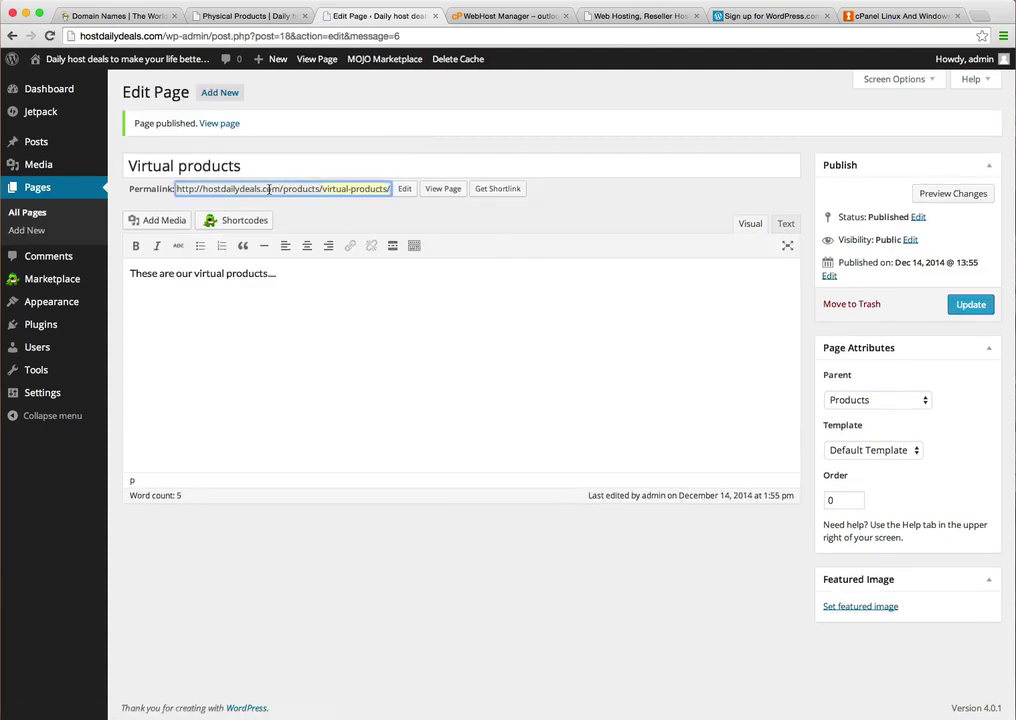
- Deselect the permalink, open the live site's home page and examine its Products navigation menu
{"action": "left_click", "coordinate": [401, 211]}
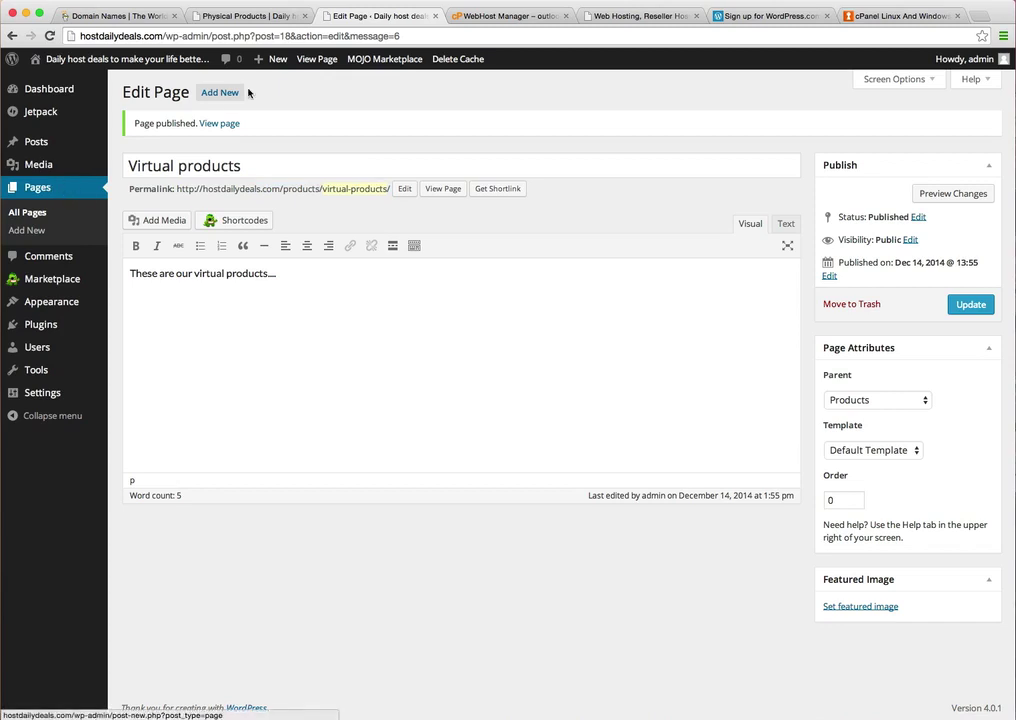
{"action": "left_click", "coordinate": [230, 20]}
{"action": "left_click", "coordinate": [95, 59]}
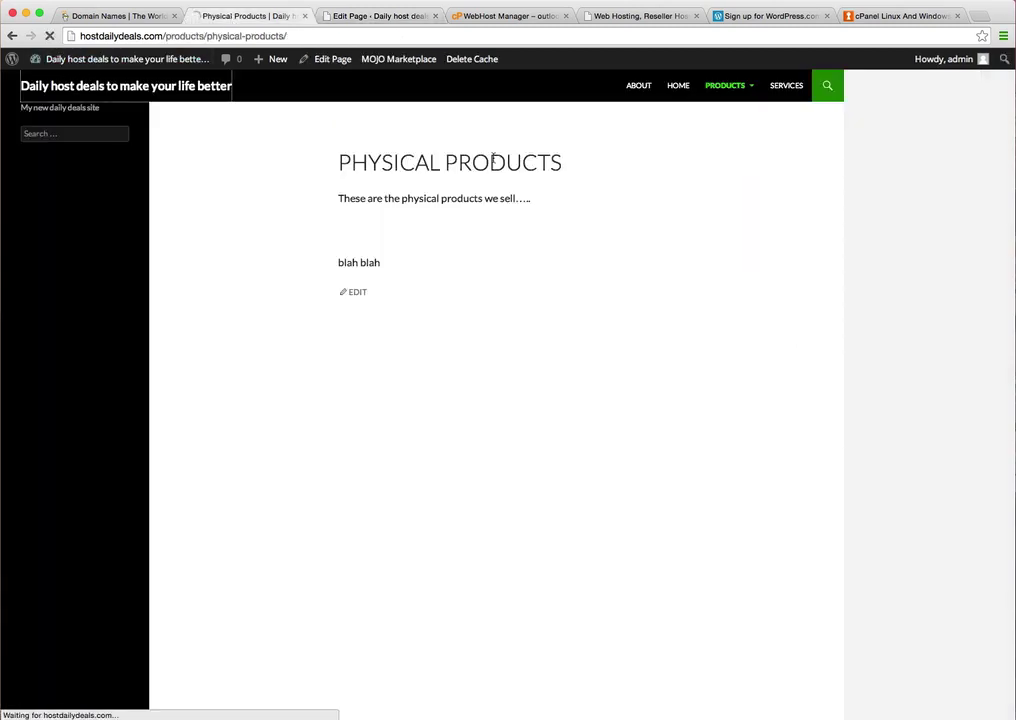
{"action": "mouse_move", "coordinate": [745, 88]}
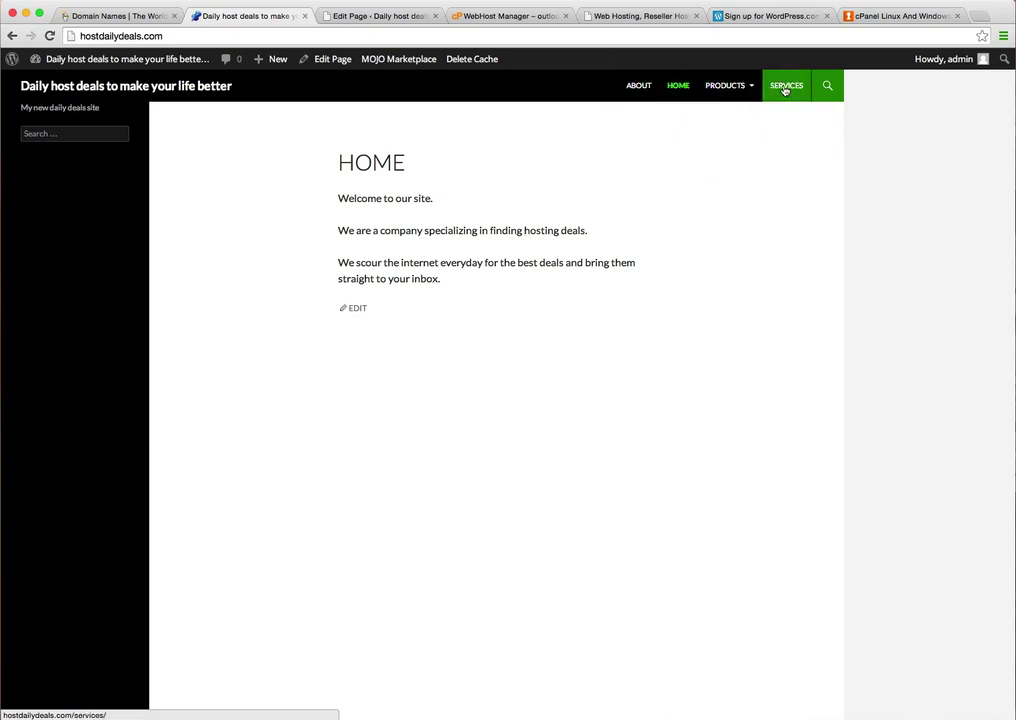
{"action": "mouse_move", "coordinate": [707, 90]}
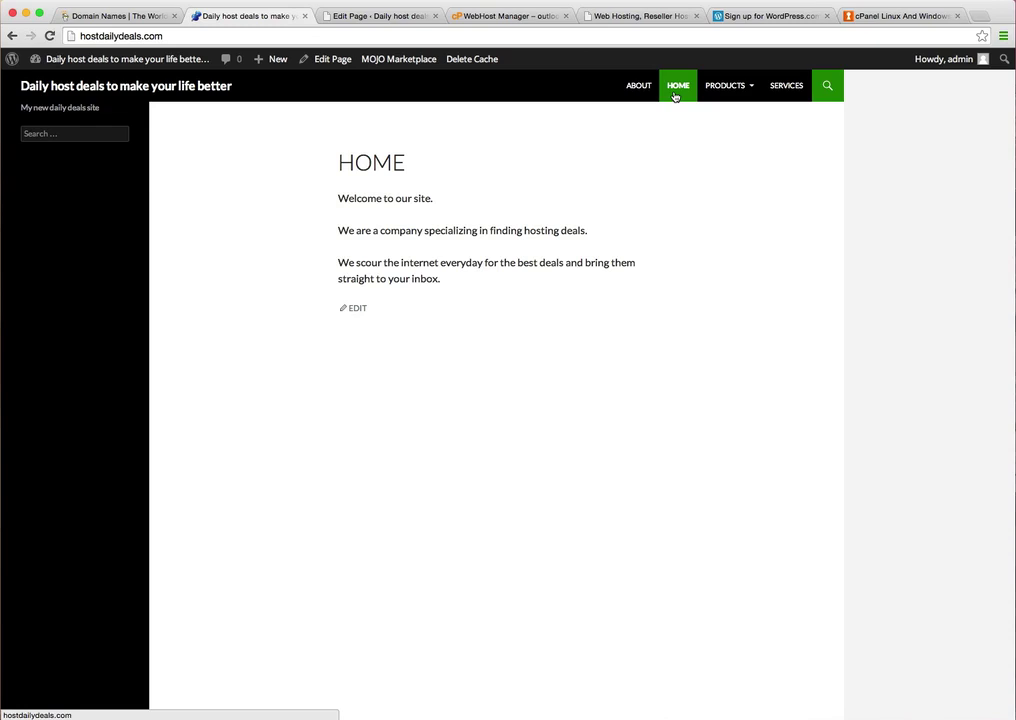
- Return to the admin page list and add a new page titled "Red Virtual Products"
{"action": "left_click", "coordinate": [403, 18]}
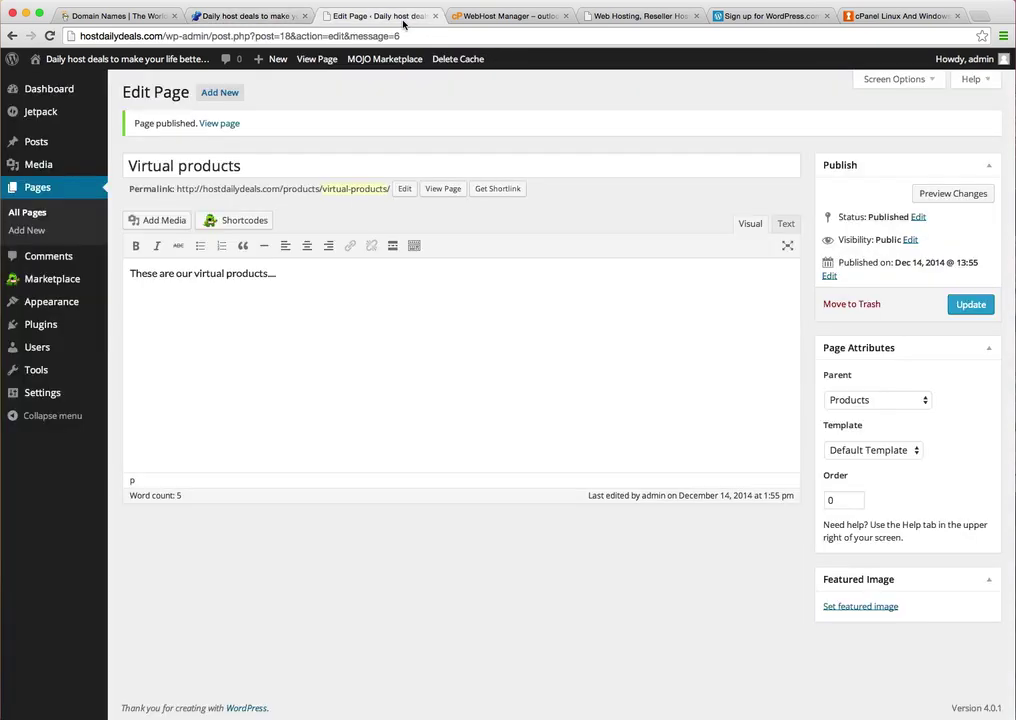
{"action": "left_click", "coordinate": [20, 215]}
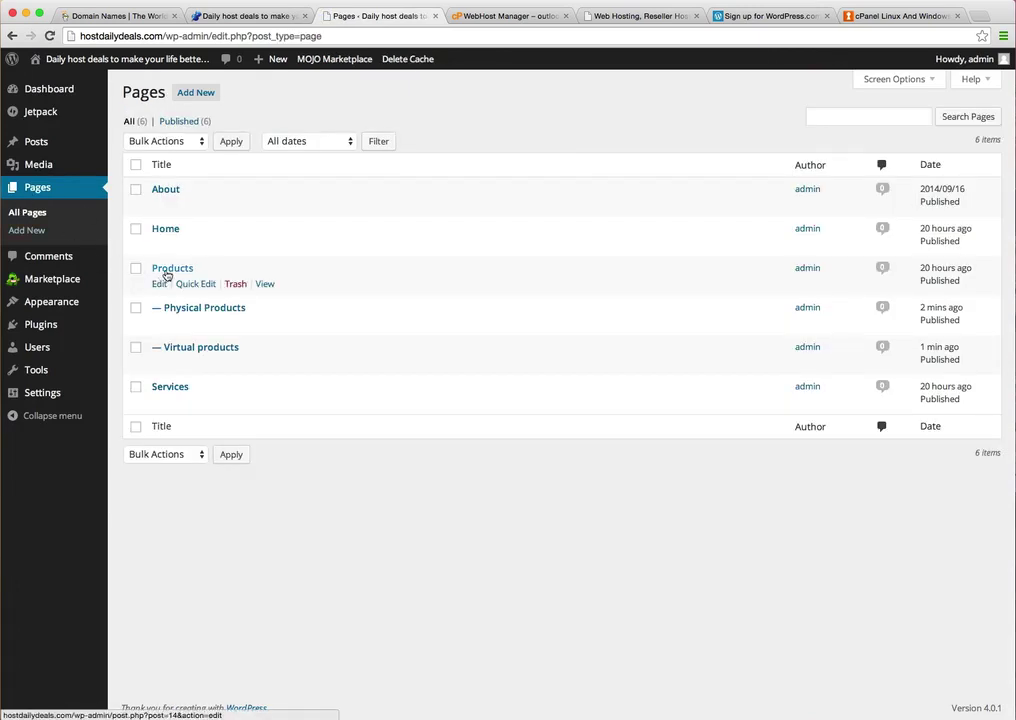
{"action": "left_click", "coordinate": [190, 349]}
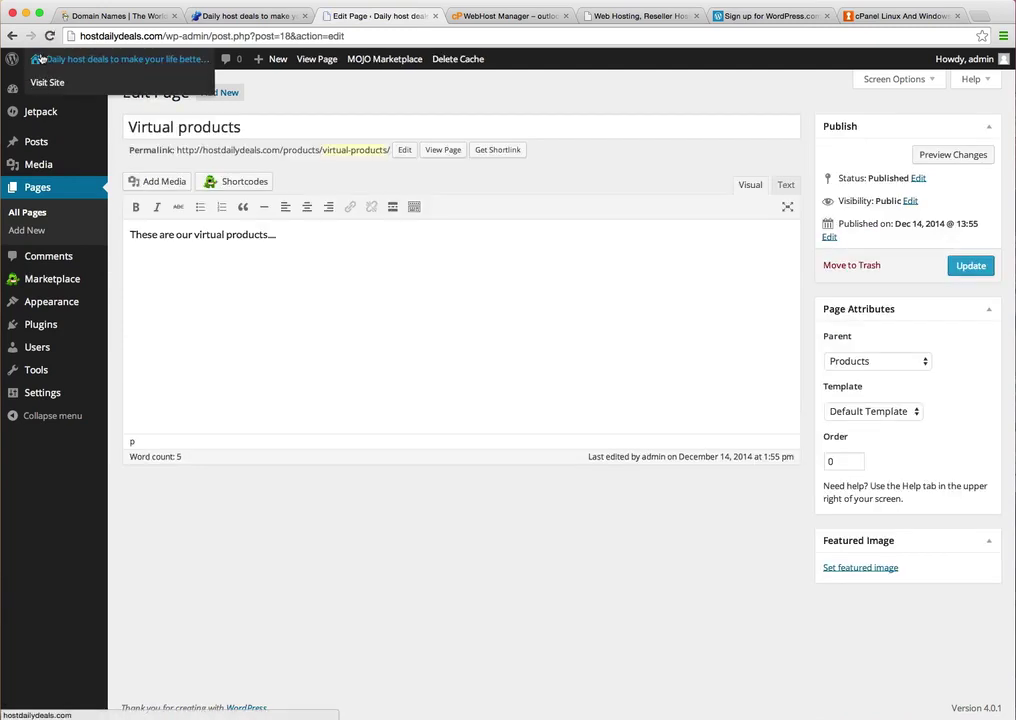
{"action": "left_click", "coordinate": [11, 37]}
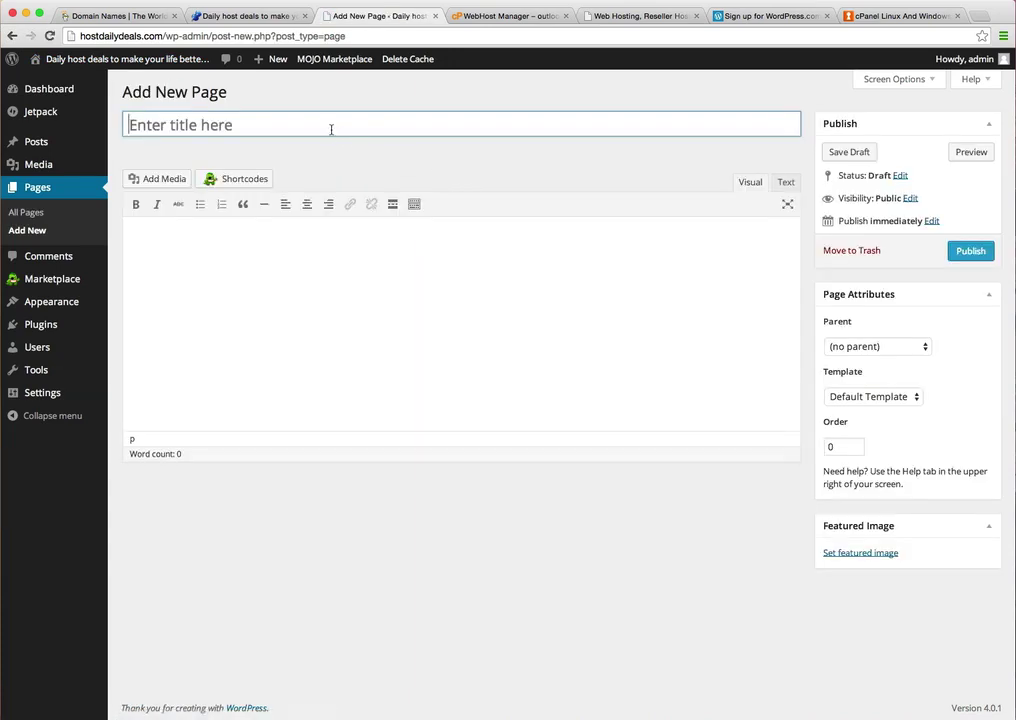
{"action": "type", "text": "Red "}
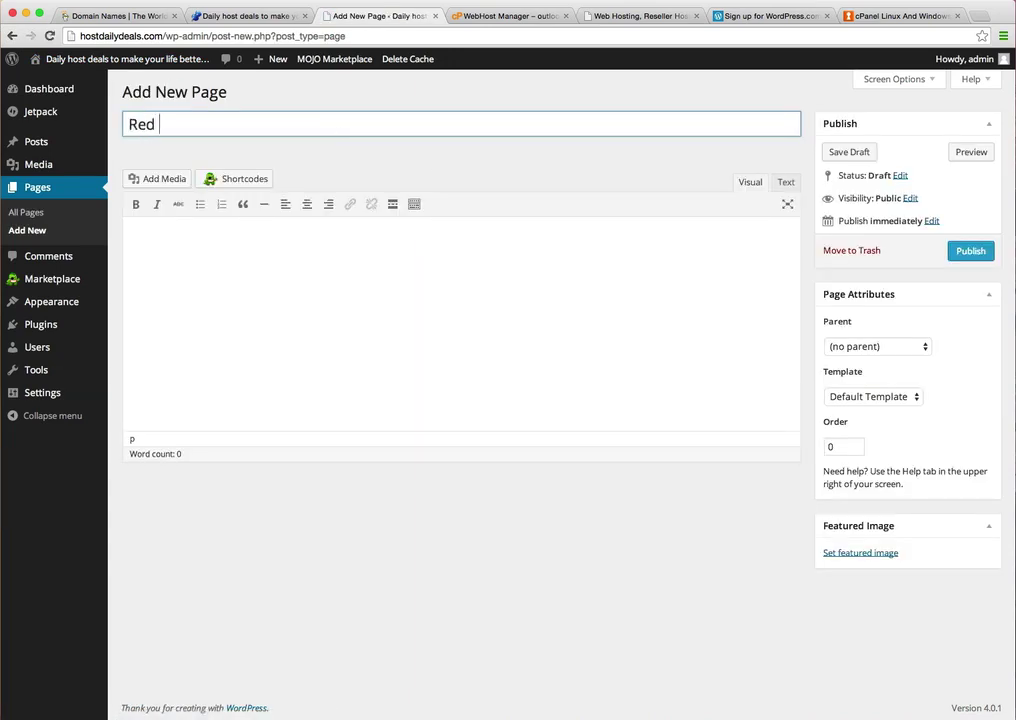
{"action": "type", "text": "Virtual Products"}
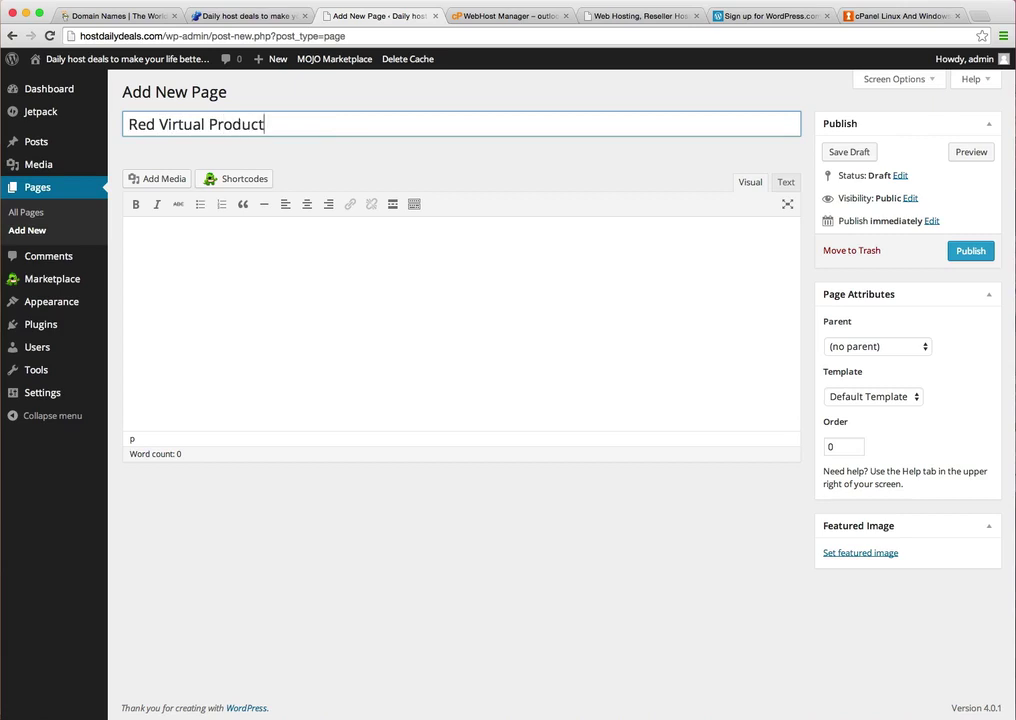
- Write "These are our red virtual products." as the page content
{"action": "key", "text": "Tab"}
{"action": "type", "text": "These"}
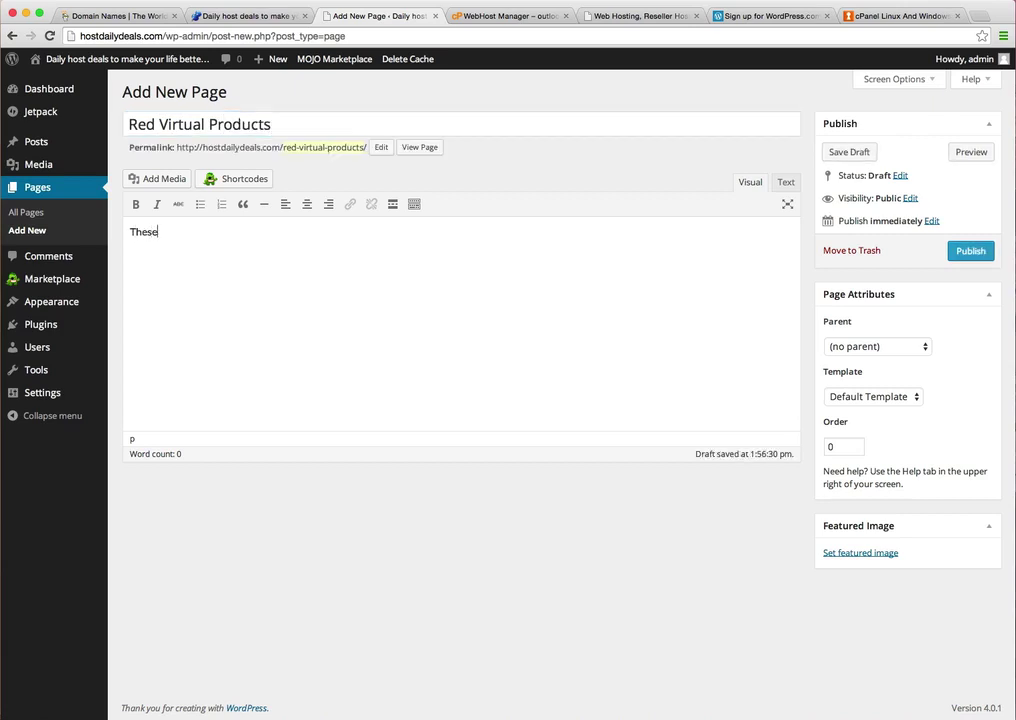
{"action": "type", "text": " are our red virtual prodiuct"}
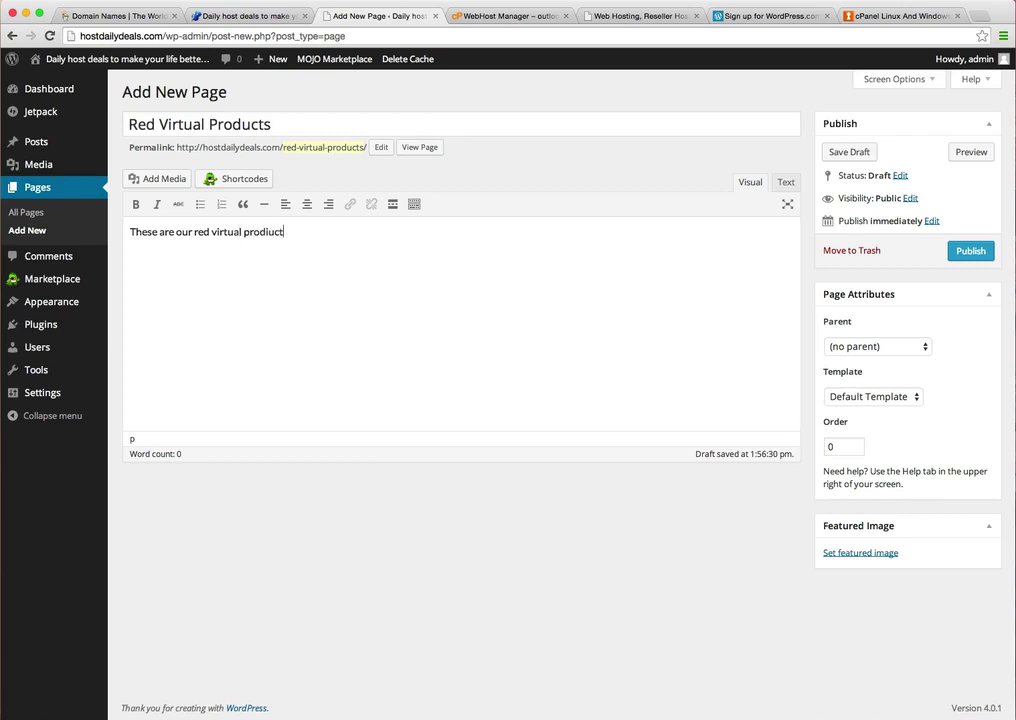
{"action": "key", "text": "BackSpace"}
{"action": "key", "text": "BackSpace"}
{"action": "key", "text": "BackSpace"}
{"action": "key", "text": "BackSpace"}
{"action": "type", "text": "ucts."}
- Make Virtual products the parent of the Red Virtual Products page and publish it
{"action": "left_click", "coordinate": [900, 347]}
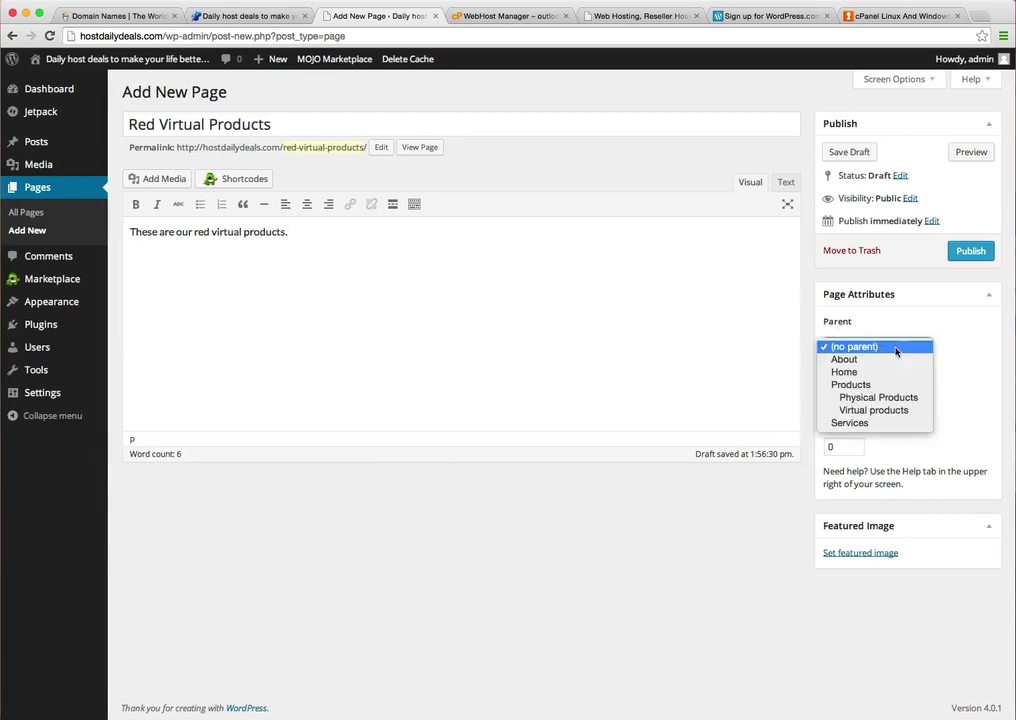
{"action": "left_click", "coordinate": [884, 410]}
{"action": "left_click", "coordinate": [964, 252]}
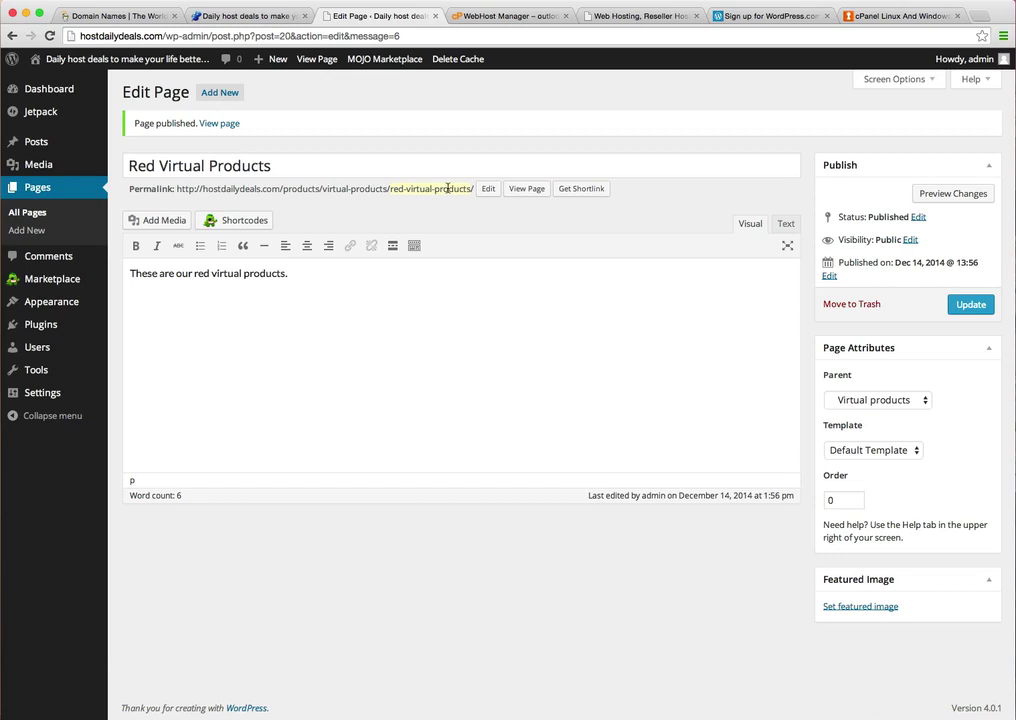
- Reload the live site's home page and open Red Virtual Products through the nested Products navigation
{"action": "left_click", "coordinate": [245, 17]}
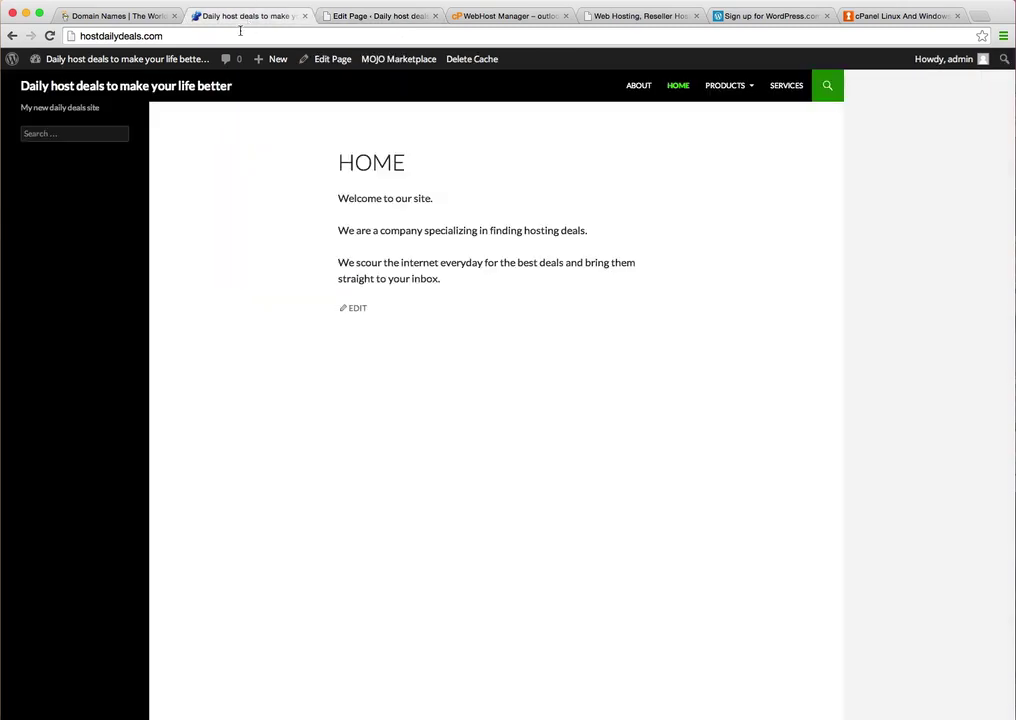
{"action": "left_click", "coordinate": [111, 86]}
{"action": "mouse_move", "coordinate": [732, 93]}
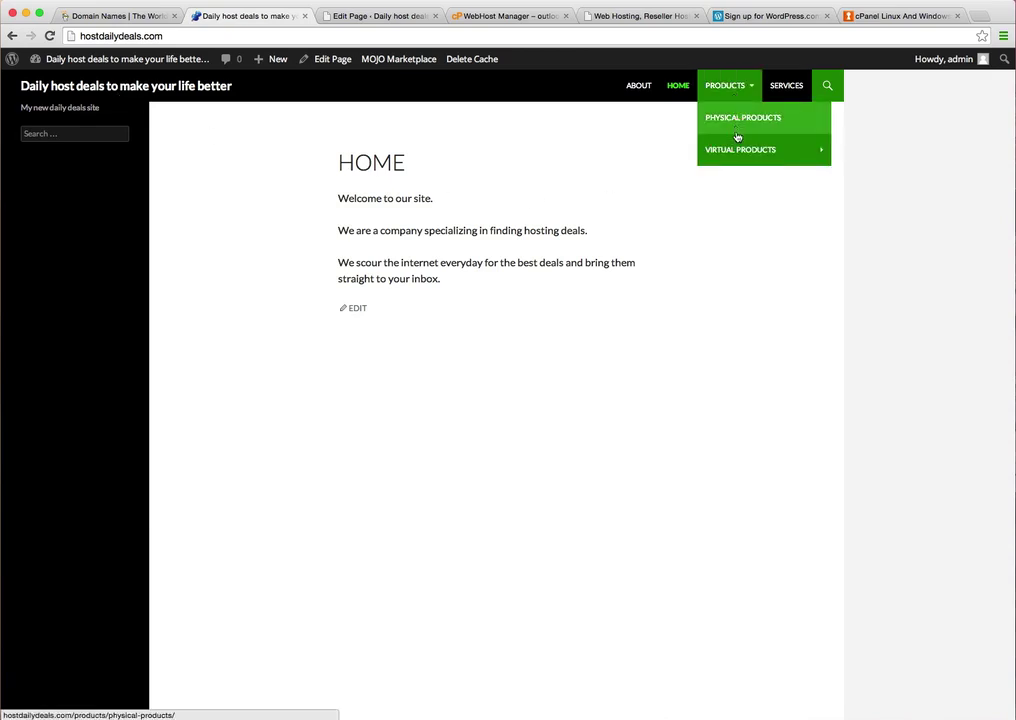
{"action": "mouse_move", "coordinate": [739, 152]}
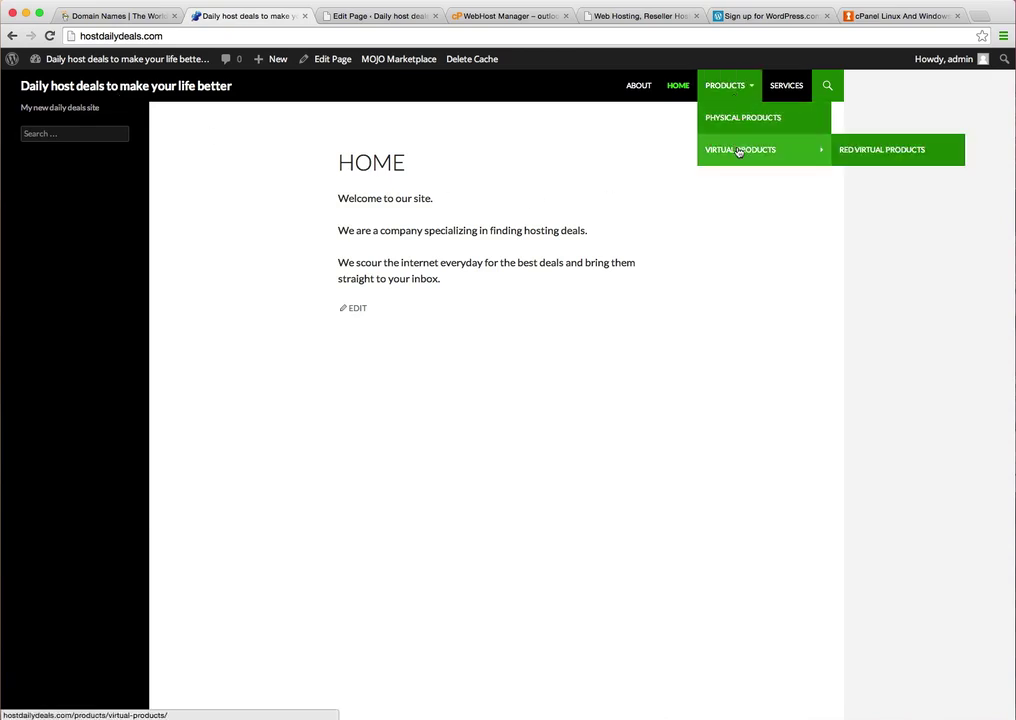
{"action": "left_click", "coordinate": [876, 154]}
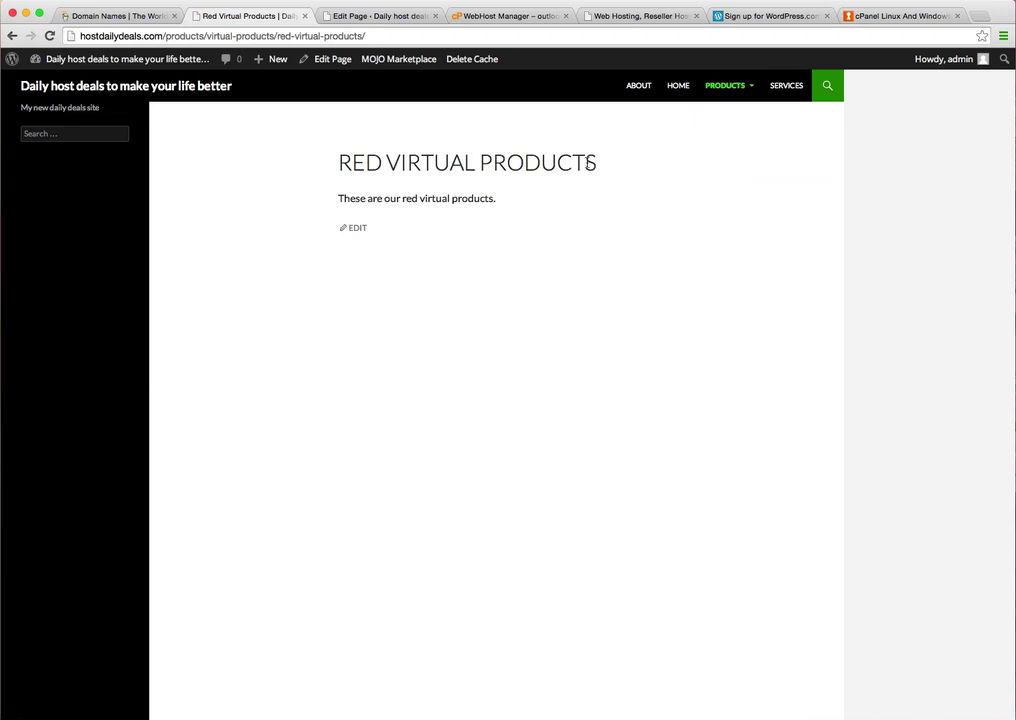
- Examine the Red Virtual Products page heading and its place under Products and Virtual Products in the navigation
{"action": "left_click_drag", "start_coordinate": [589, 163], "coordinate": [335, 167]}
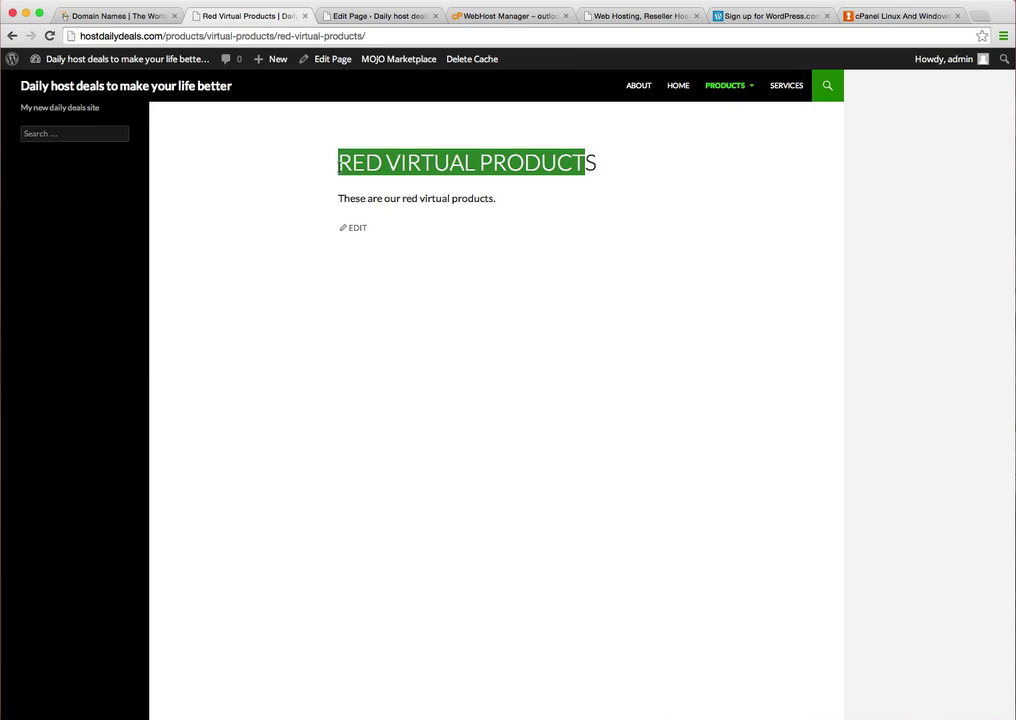
{"action": "left_click", "coordinate": [515, 209]}
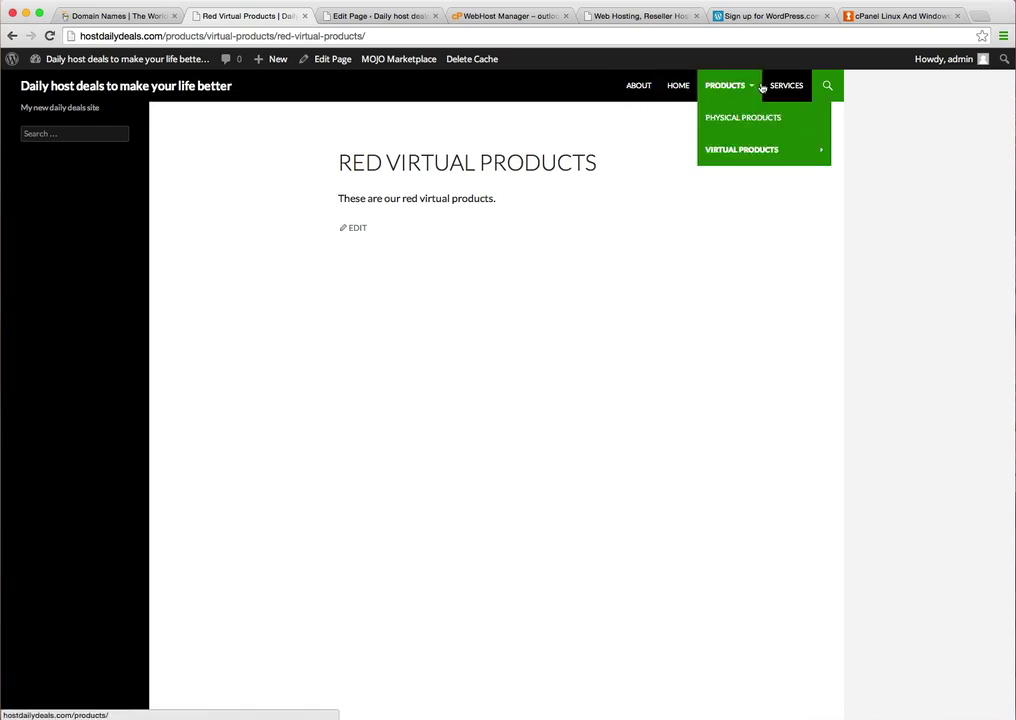
{"action": "left_click", "coordinate": [726, 87]}
{"action": "mouse_move", "coordinate": [726, 88]}
{"action": "mouse_move", "coordinate": [750, 150]}
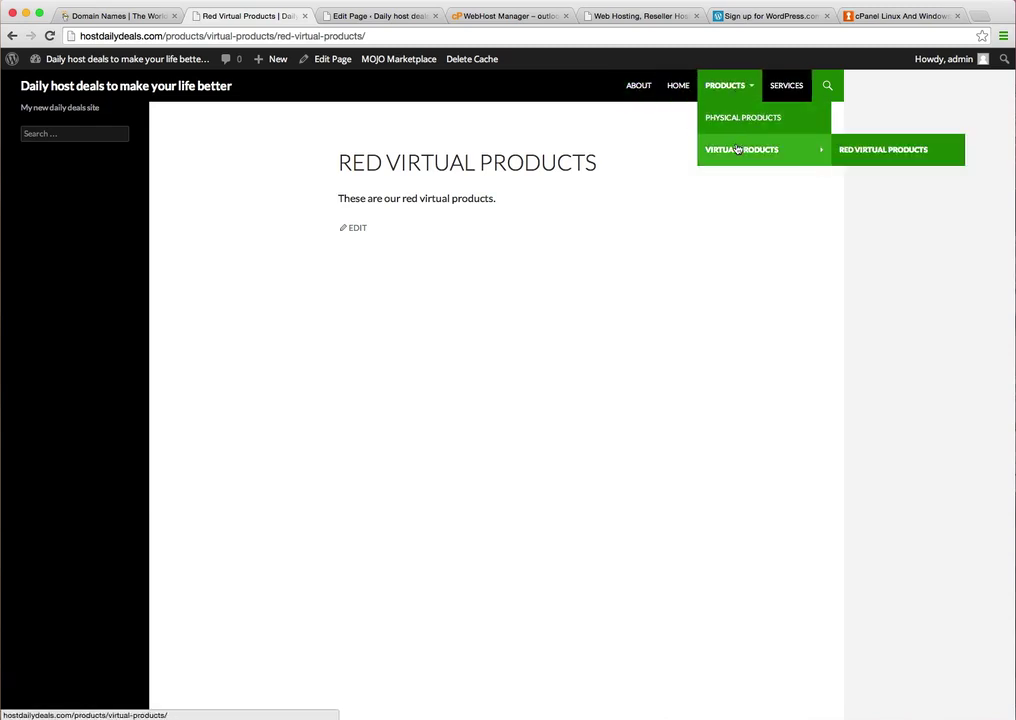